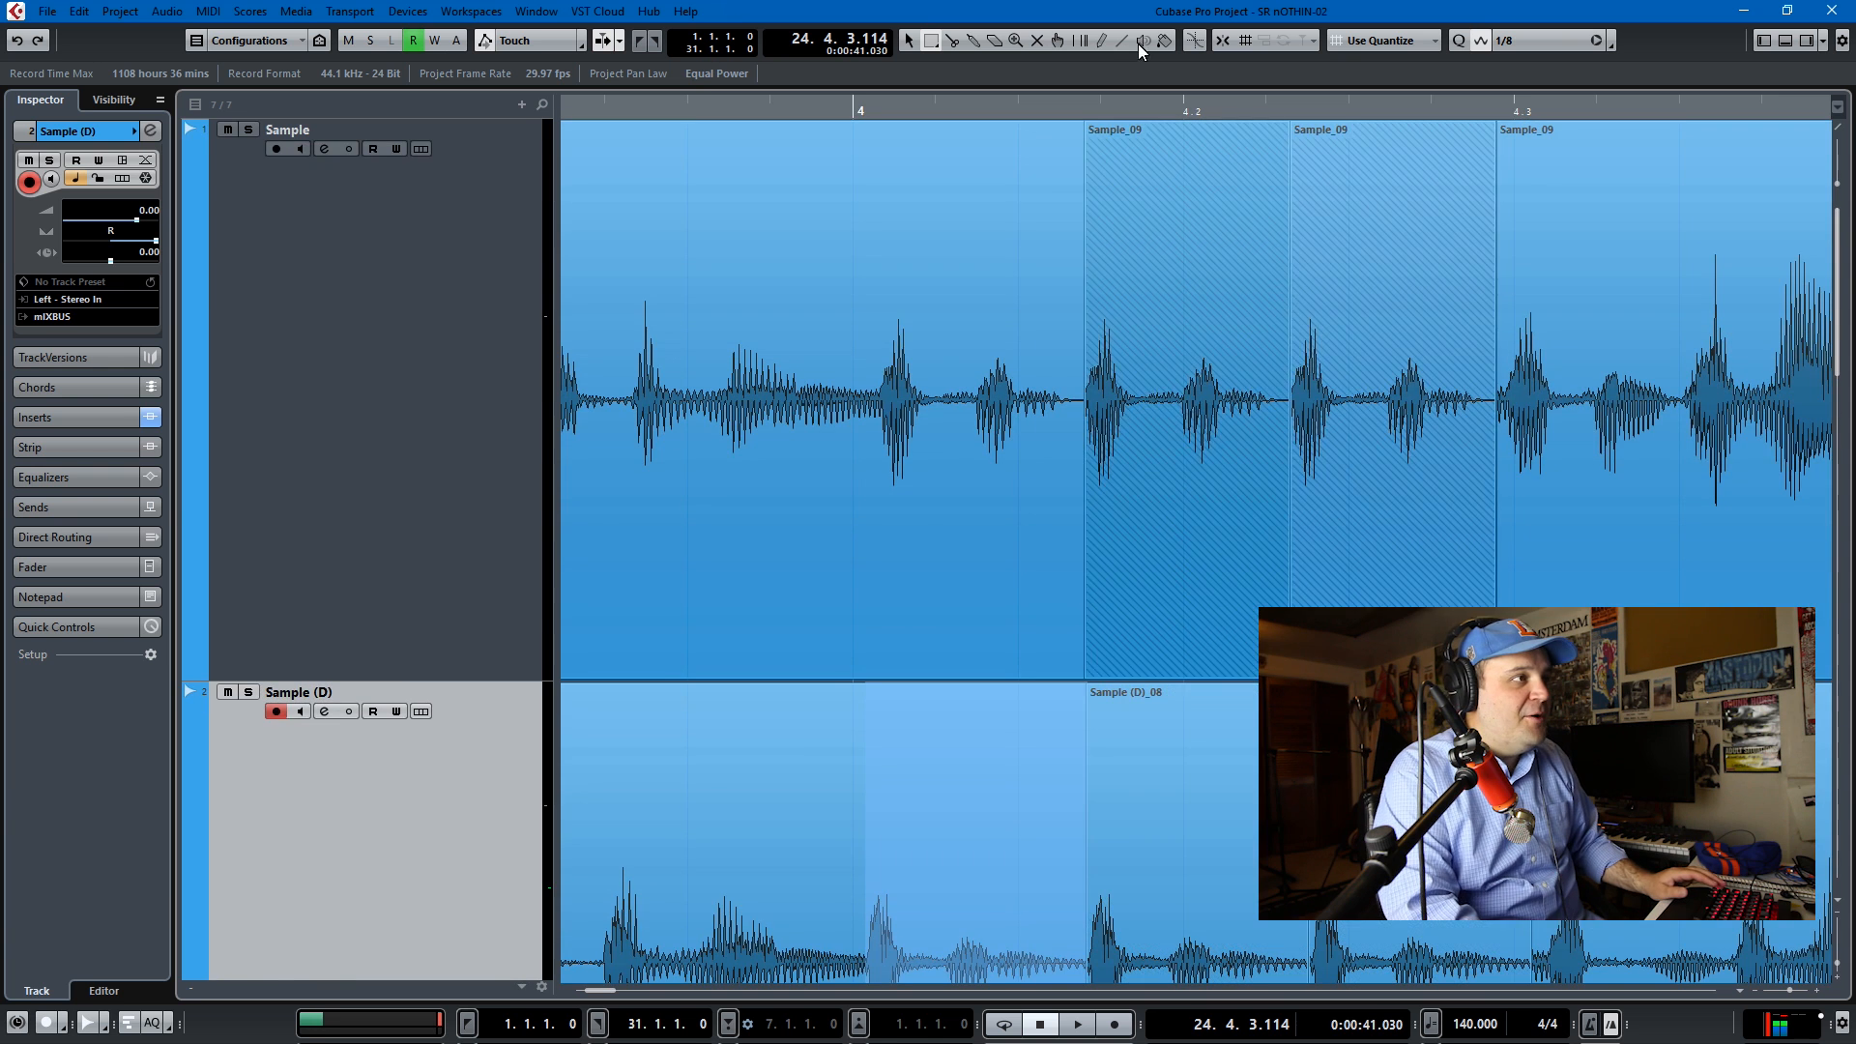
Step: Play the project around bar 4 to hear the repeated segments in the Sample track
scroll(1048, 677, down, 3)
scroll(1052, 675, up, 3)
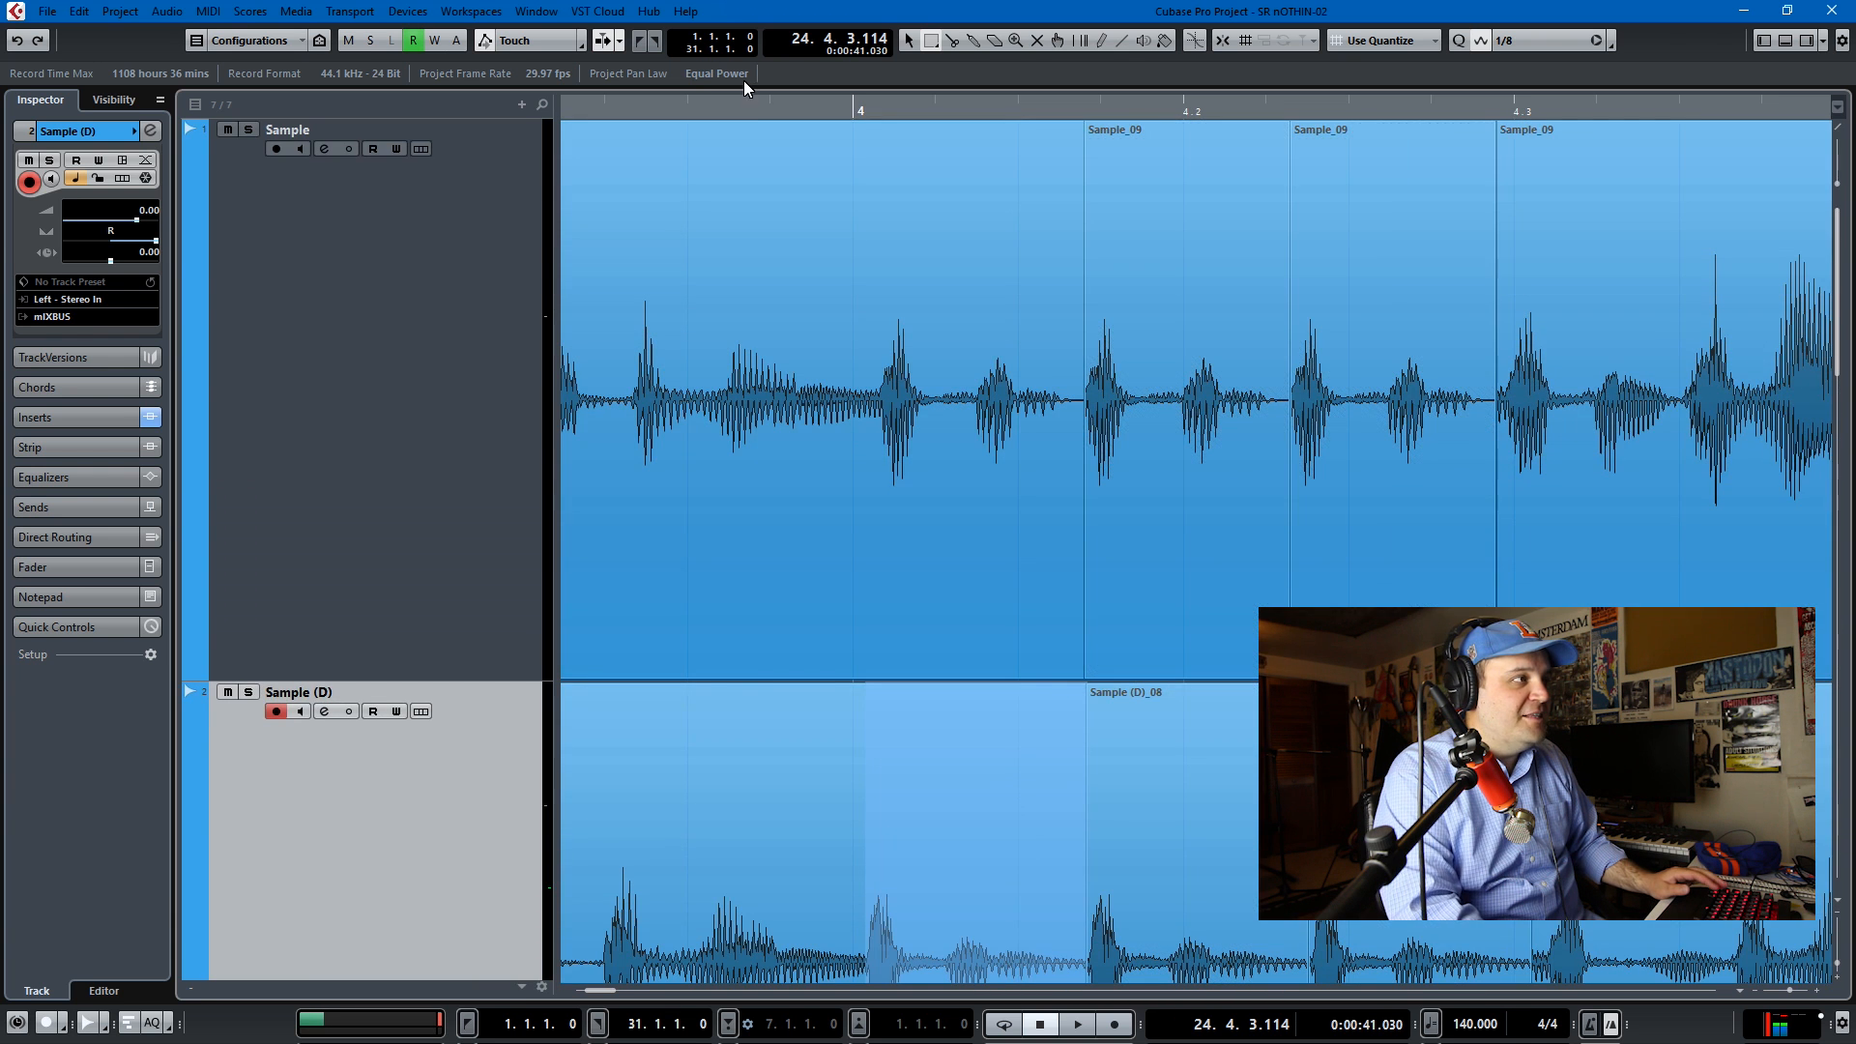
click(748, 103)
key(space)
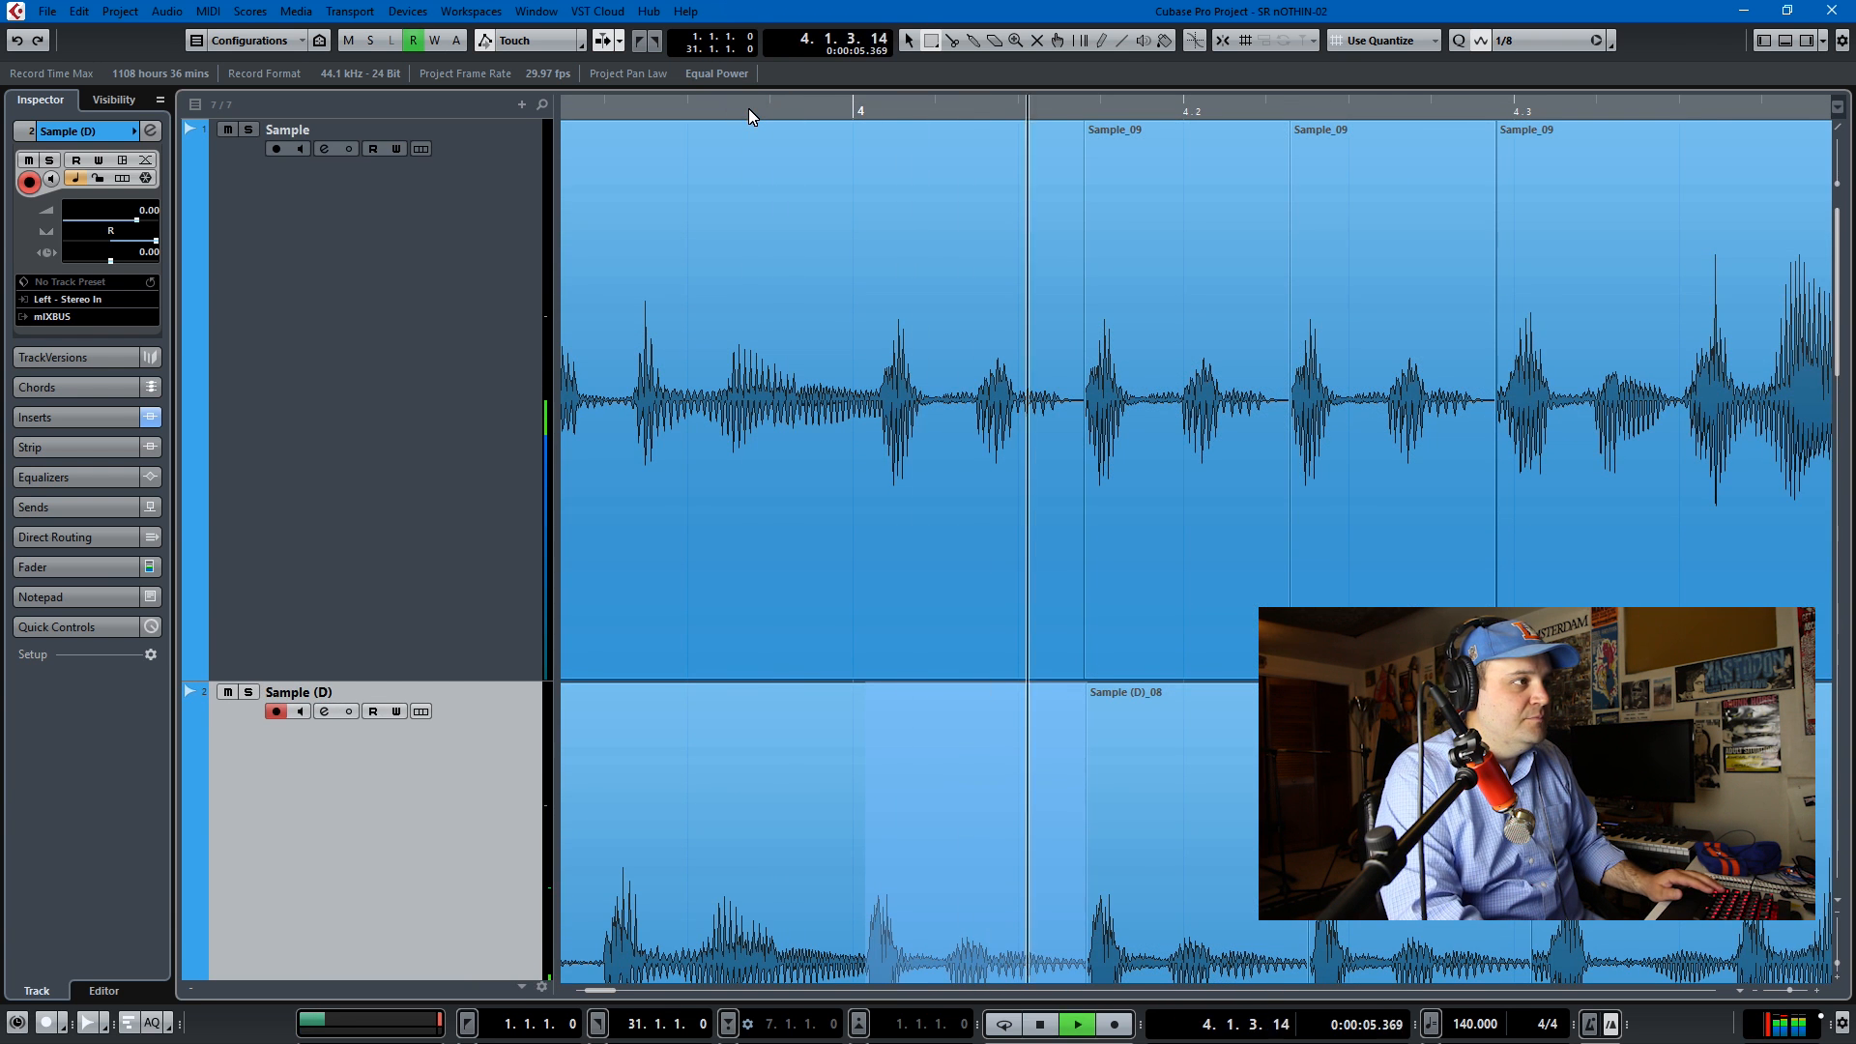
key(space)
key(space)
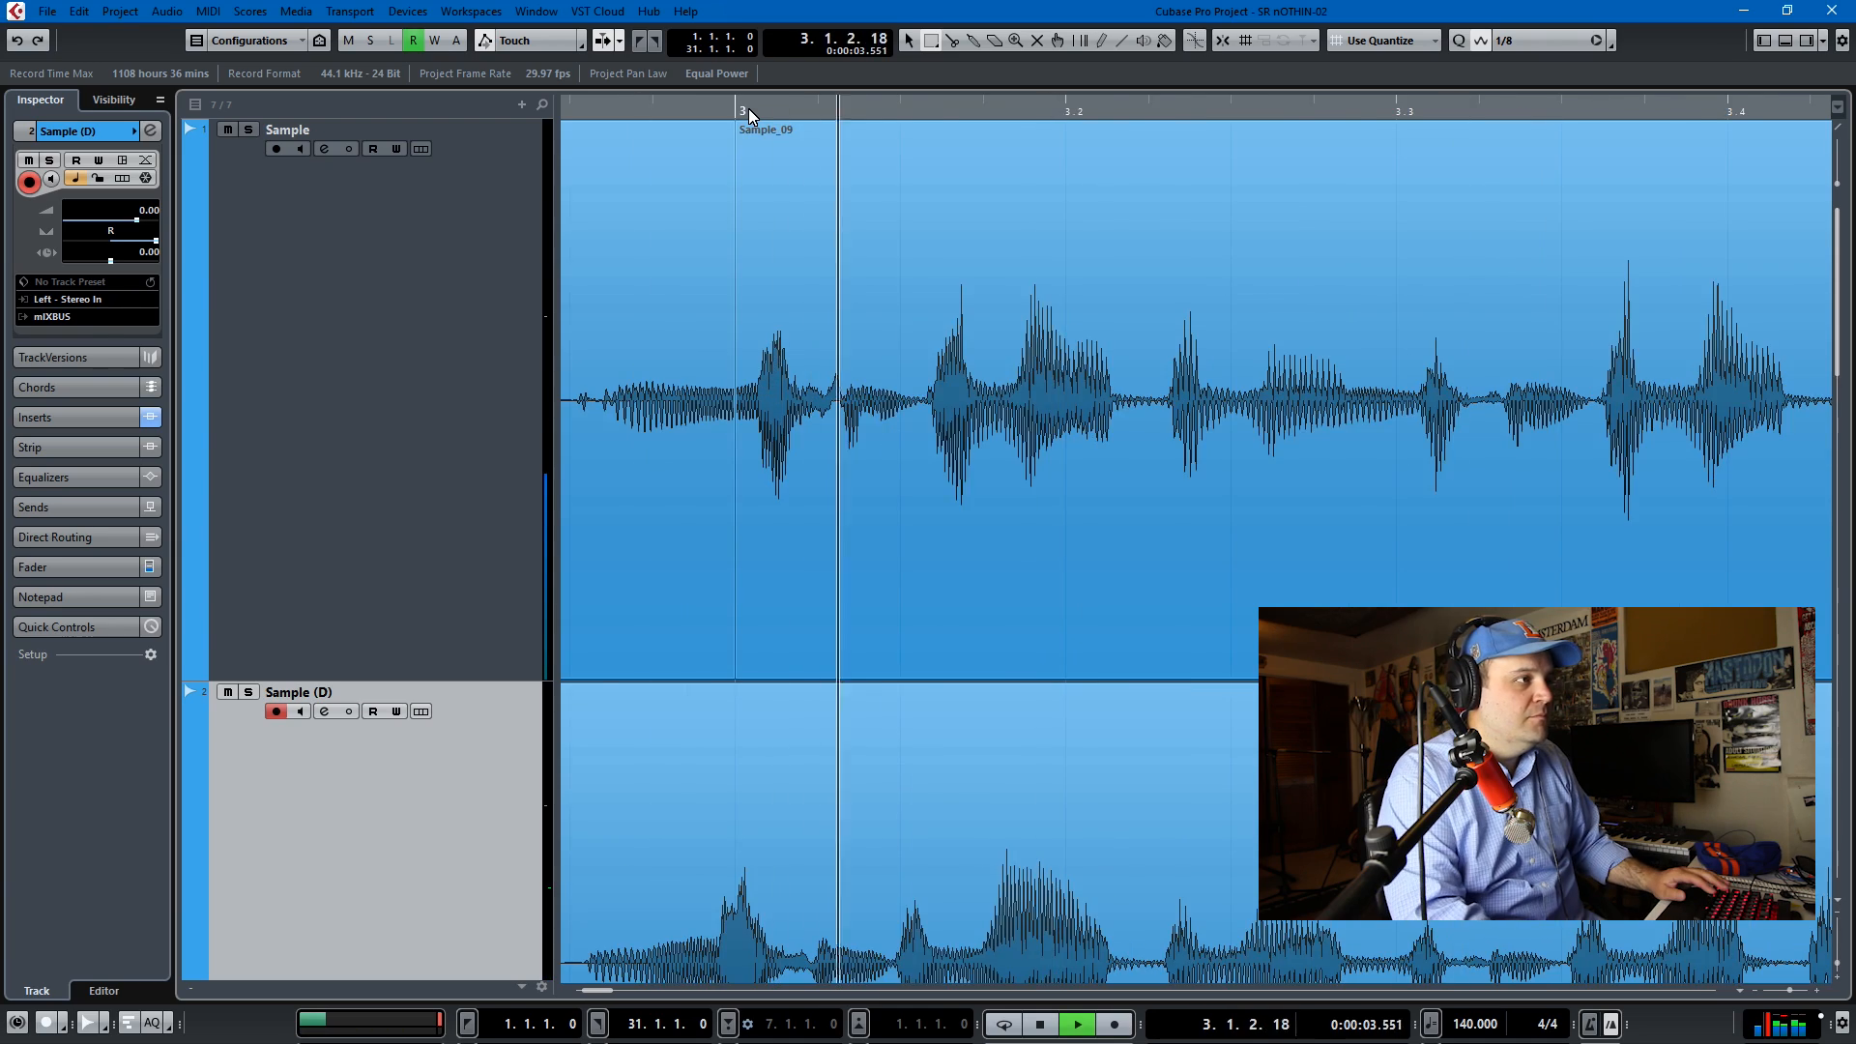
Step: Select the range on the Sample track from just after bar 4 to the next cut, repeat it twice and play it back
scroll(750, 119, down, 3)
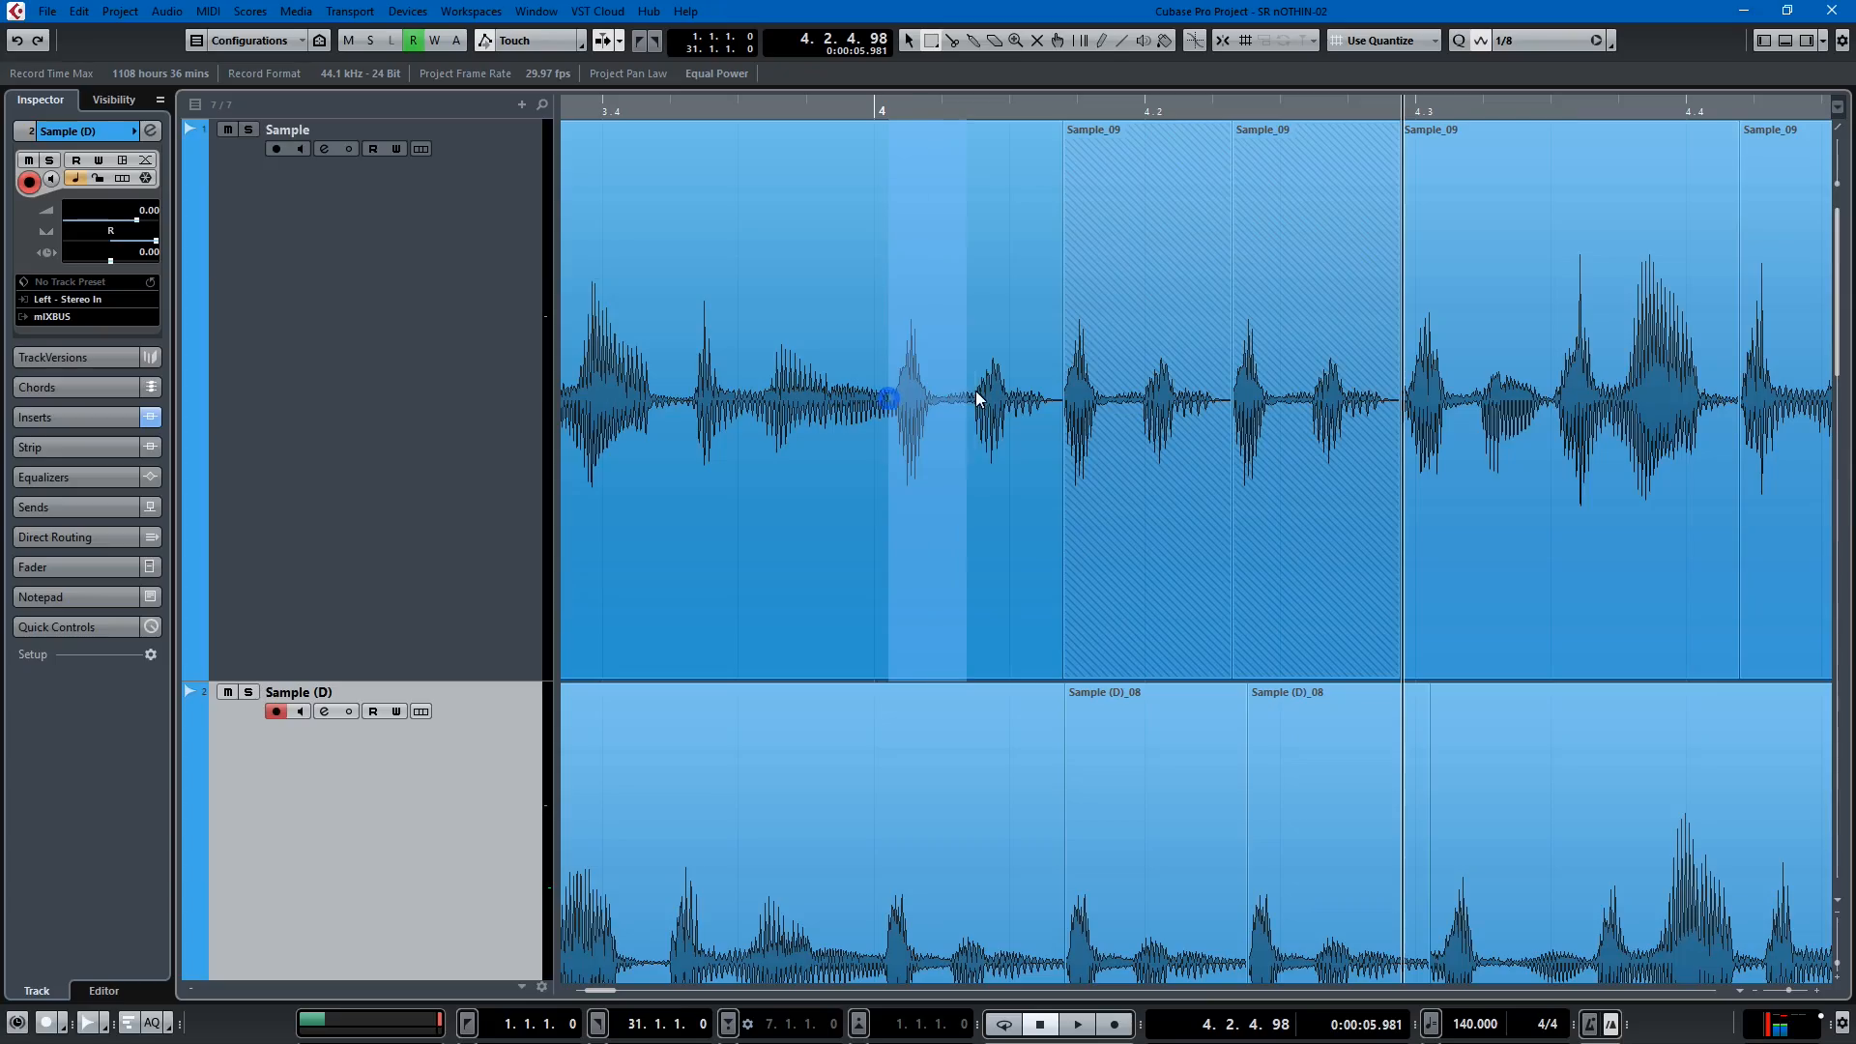
drag(976, 390, 1064, 399)
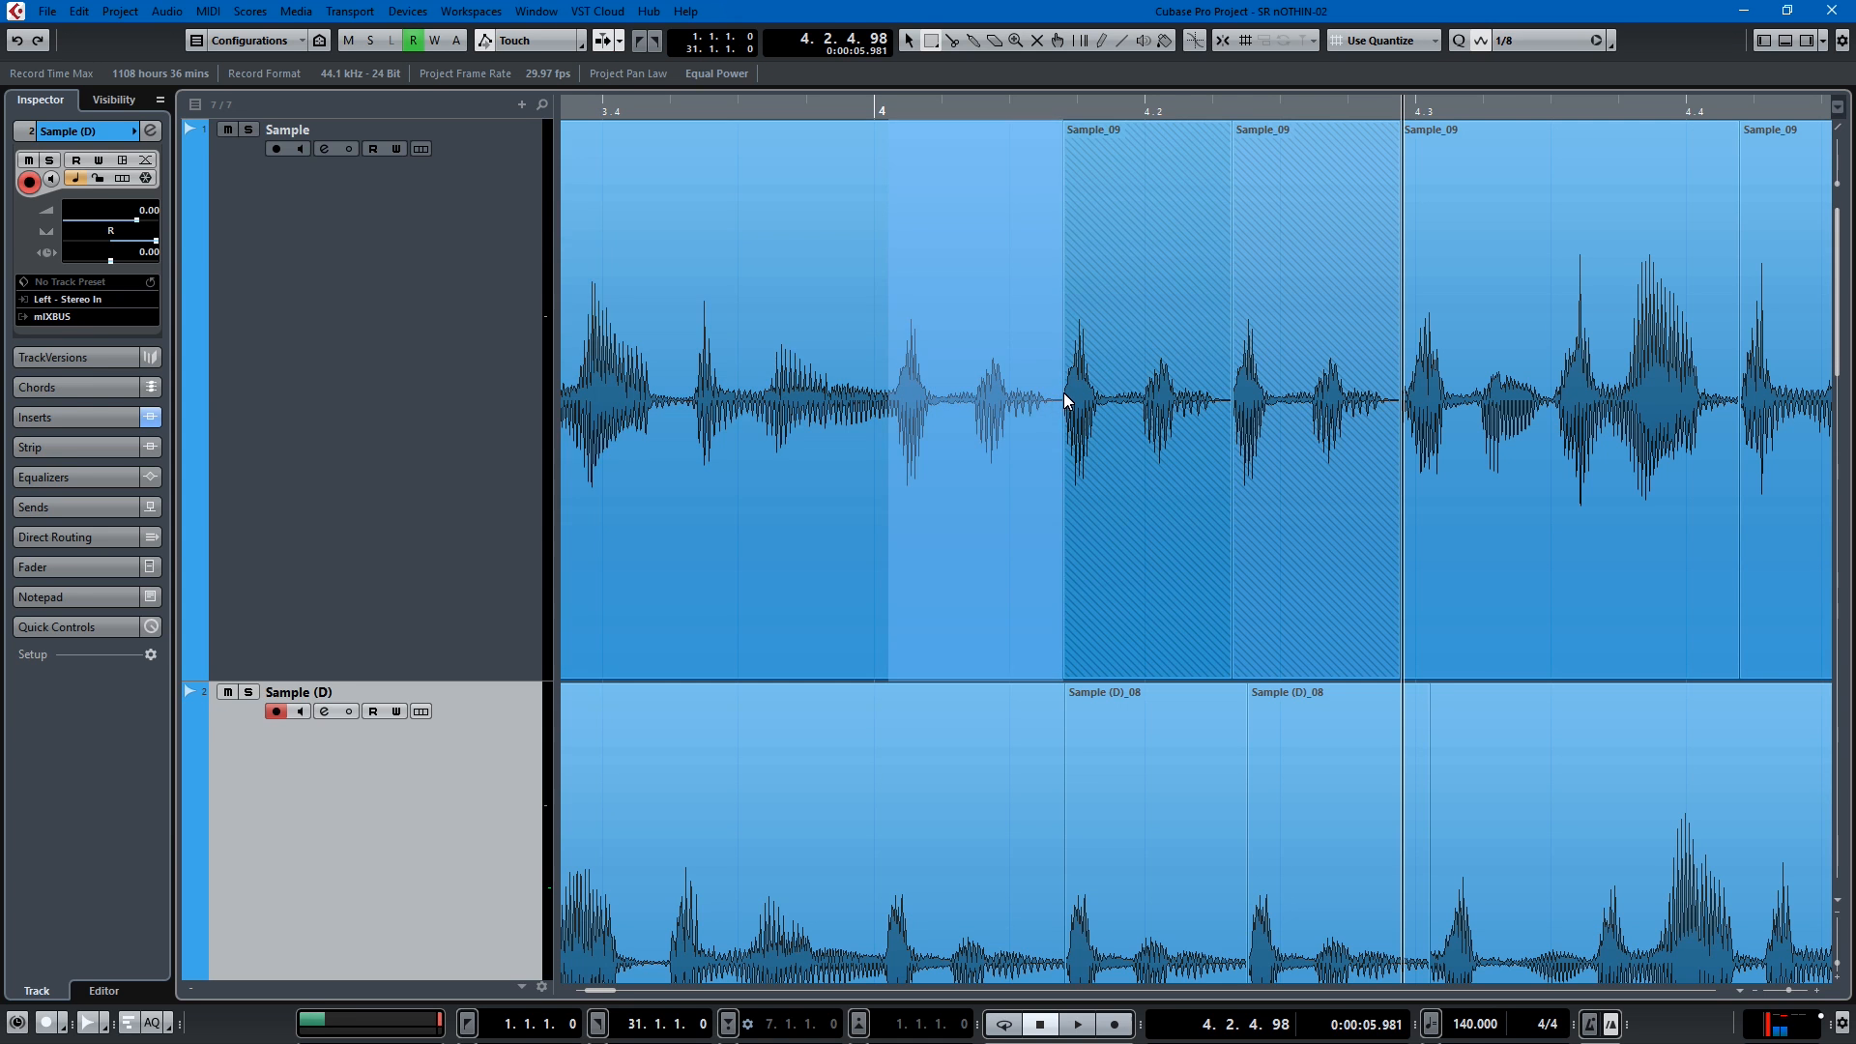
key(ctrl+d)
key(ctrl+d)
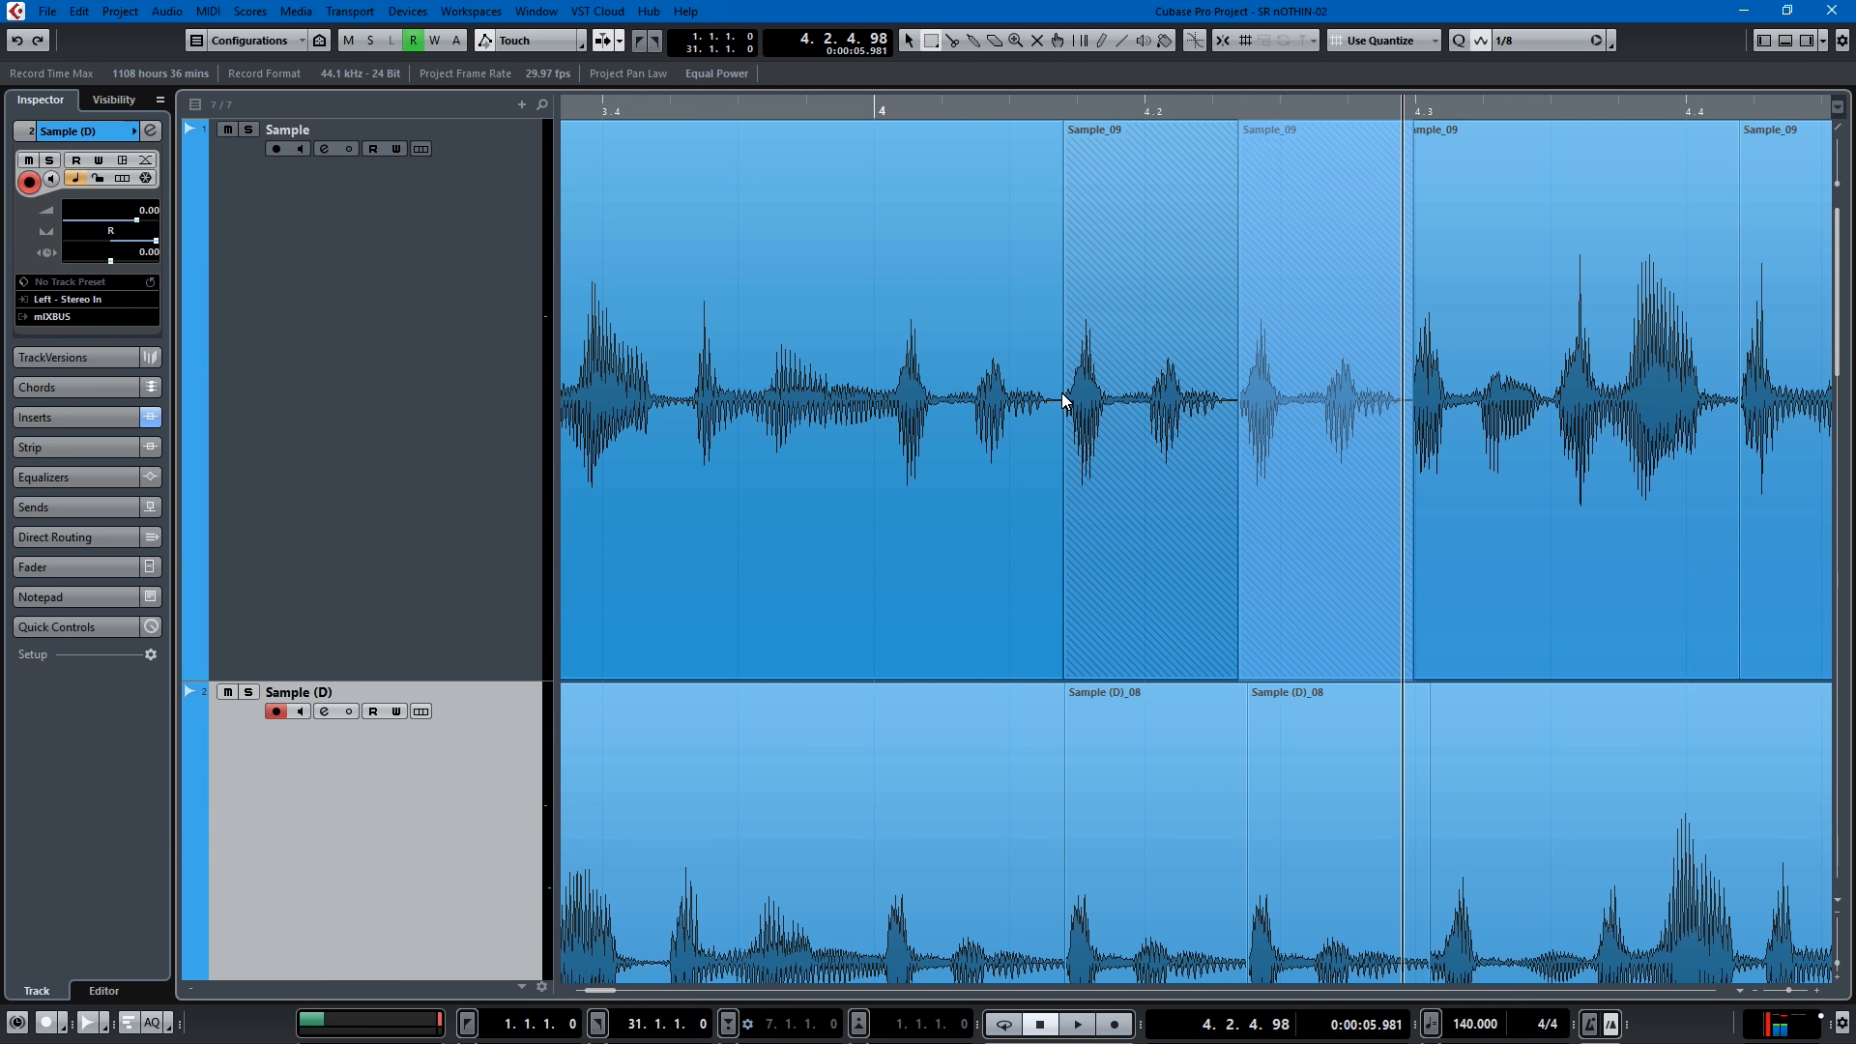
key(space)
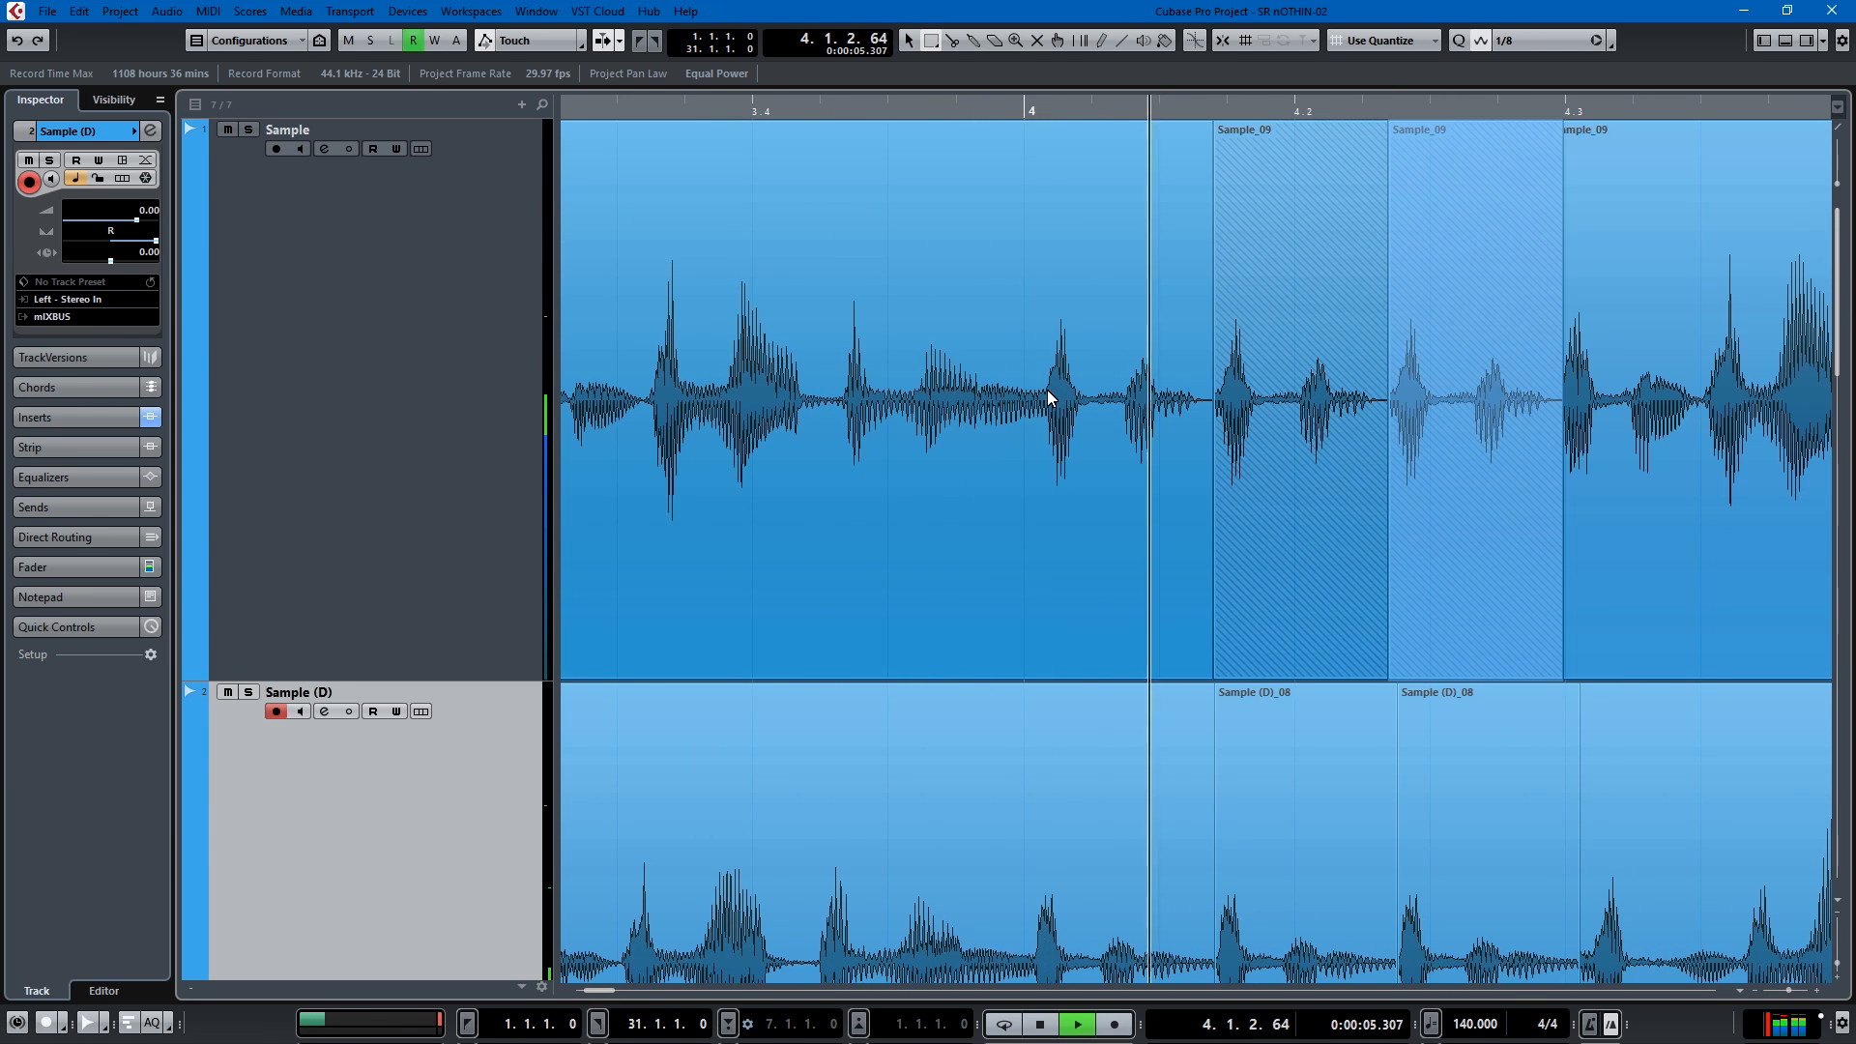
key(space)
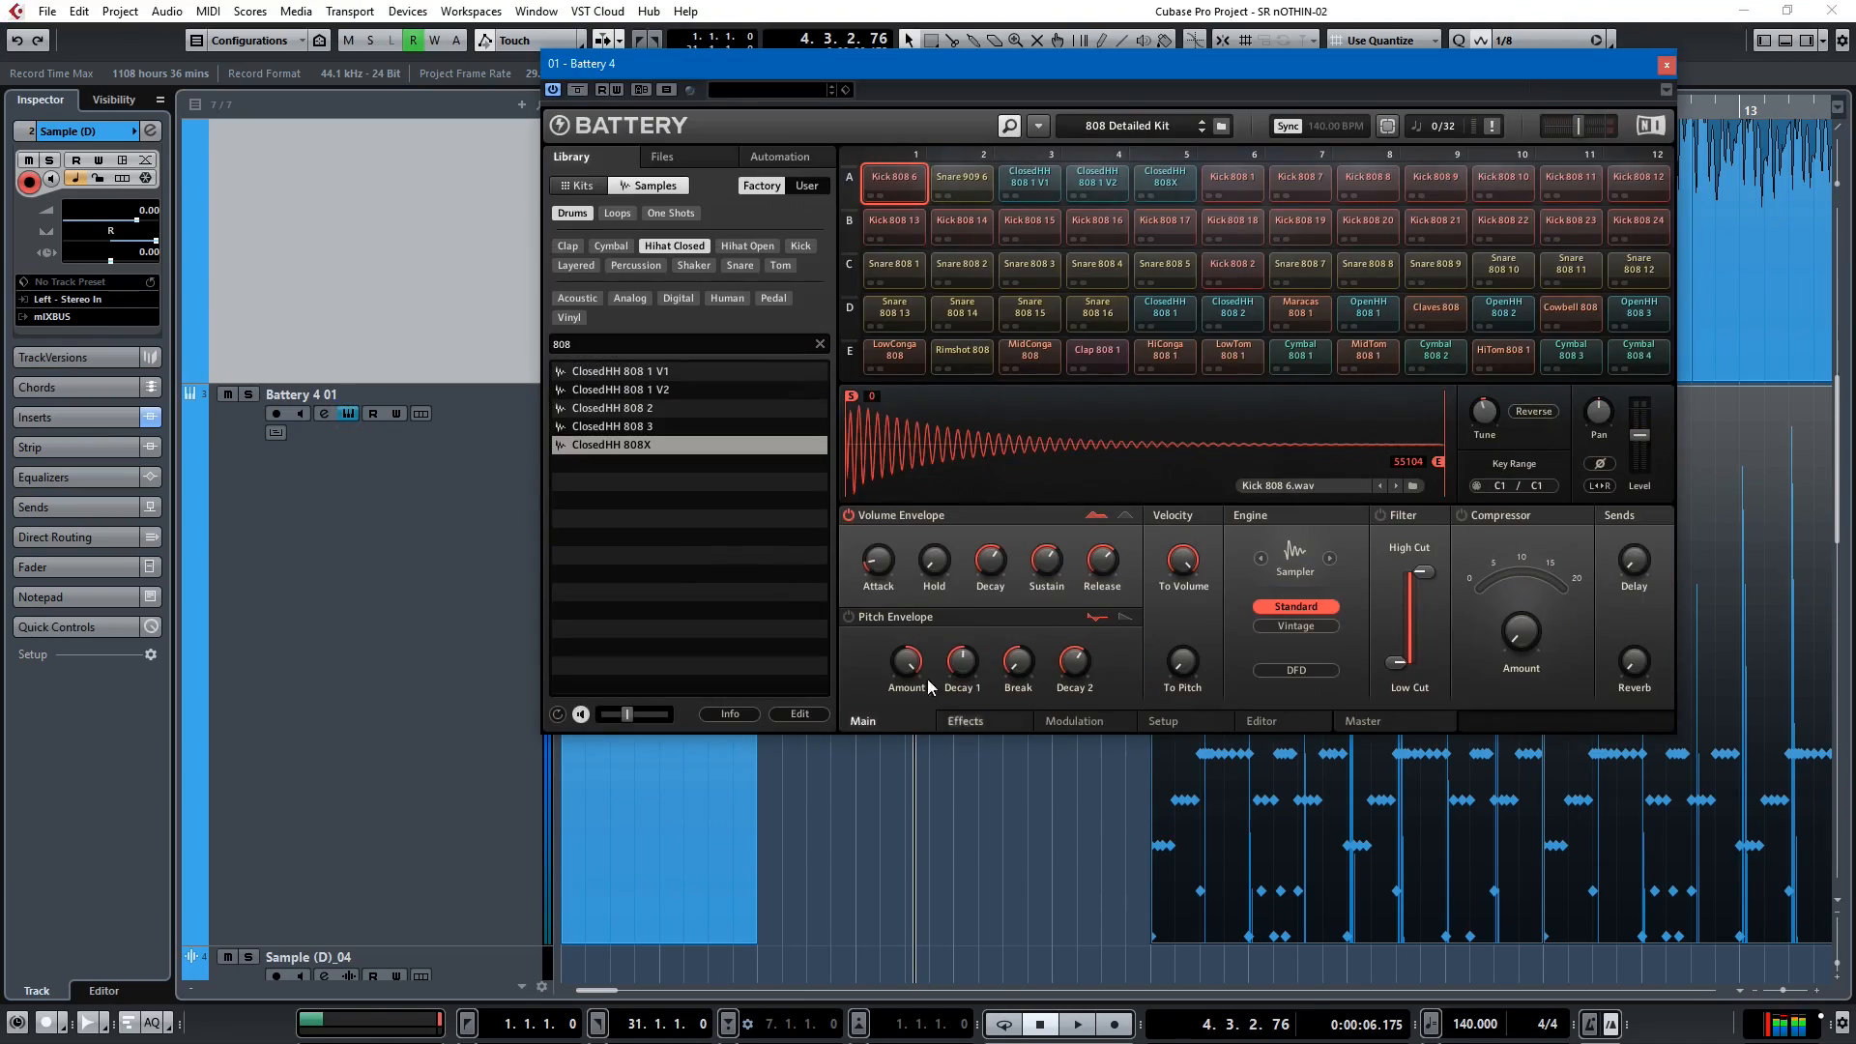
Step: Reposition the Battery 4 window and audition the Kick 808 6 and Snare 909 6 cells
drag(1017, 58, 1253, 135)
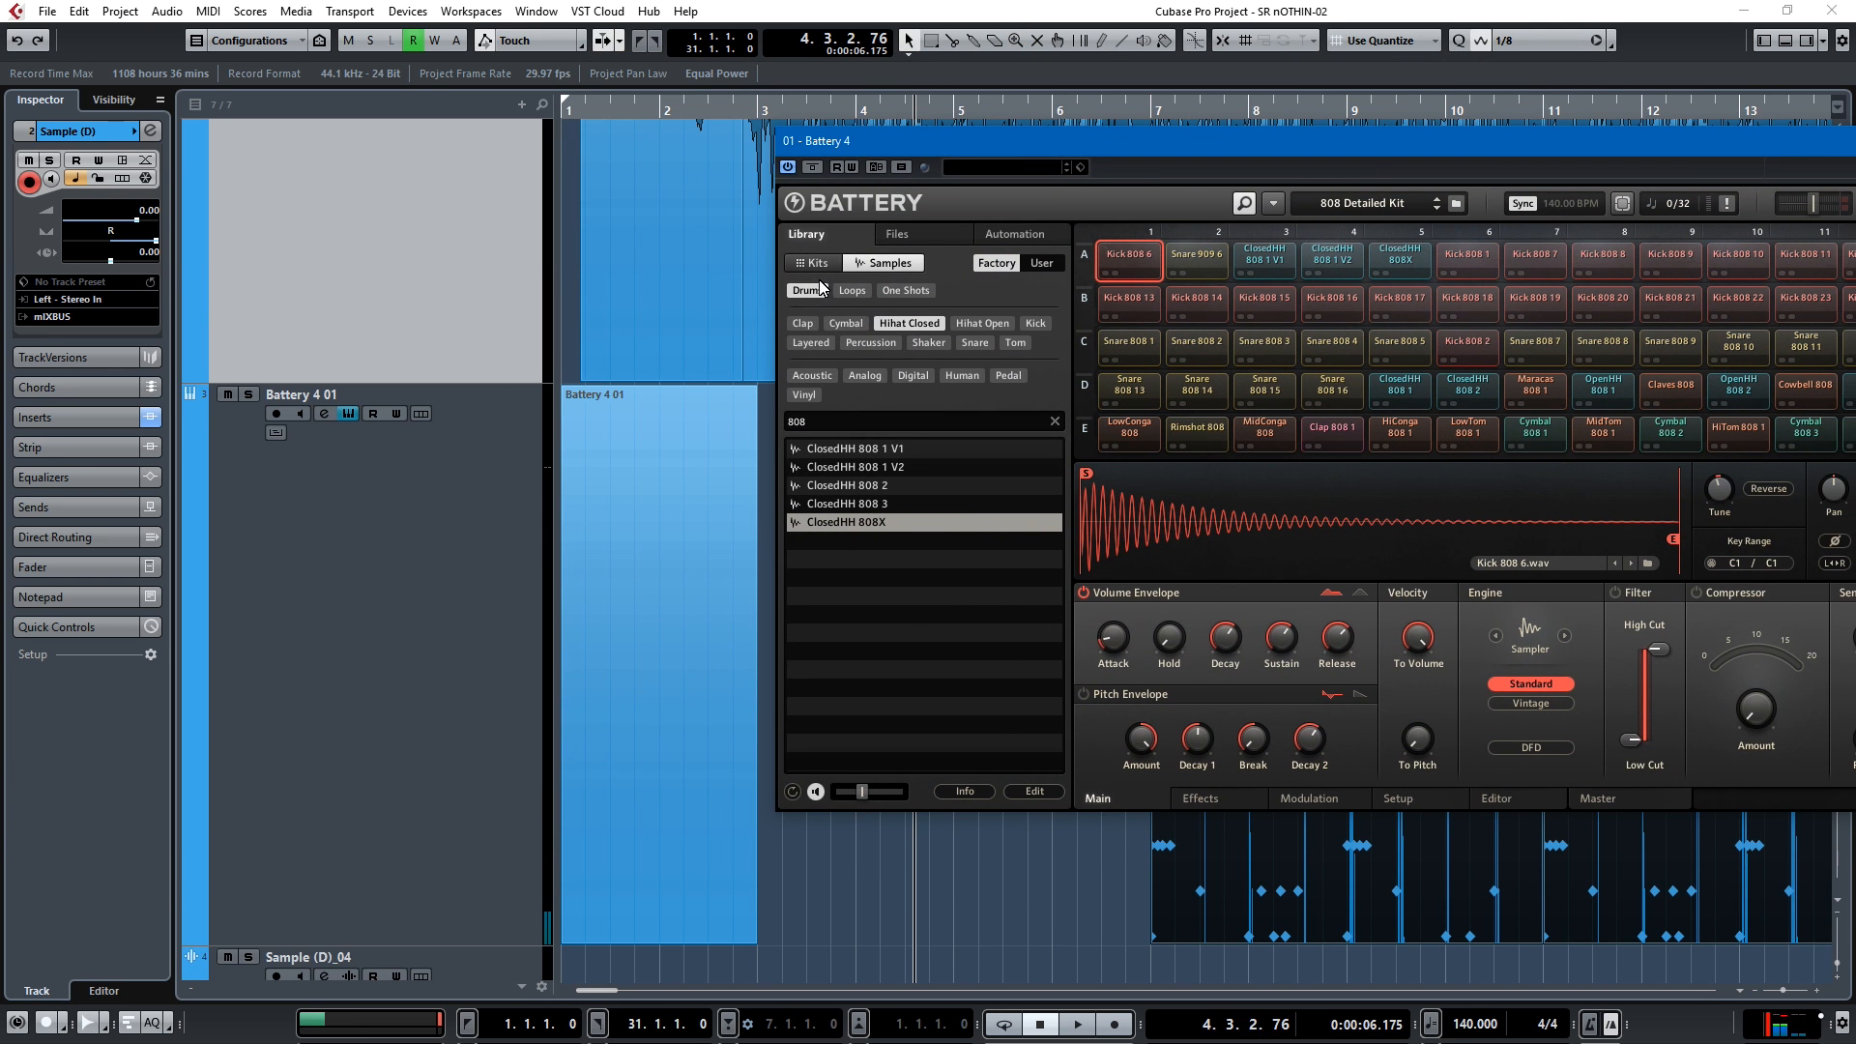
drag(1368, 164, 1070, 63)
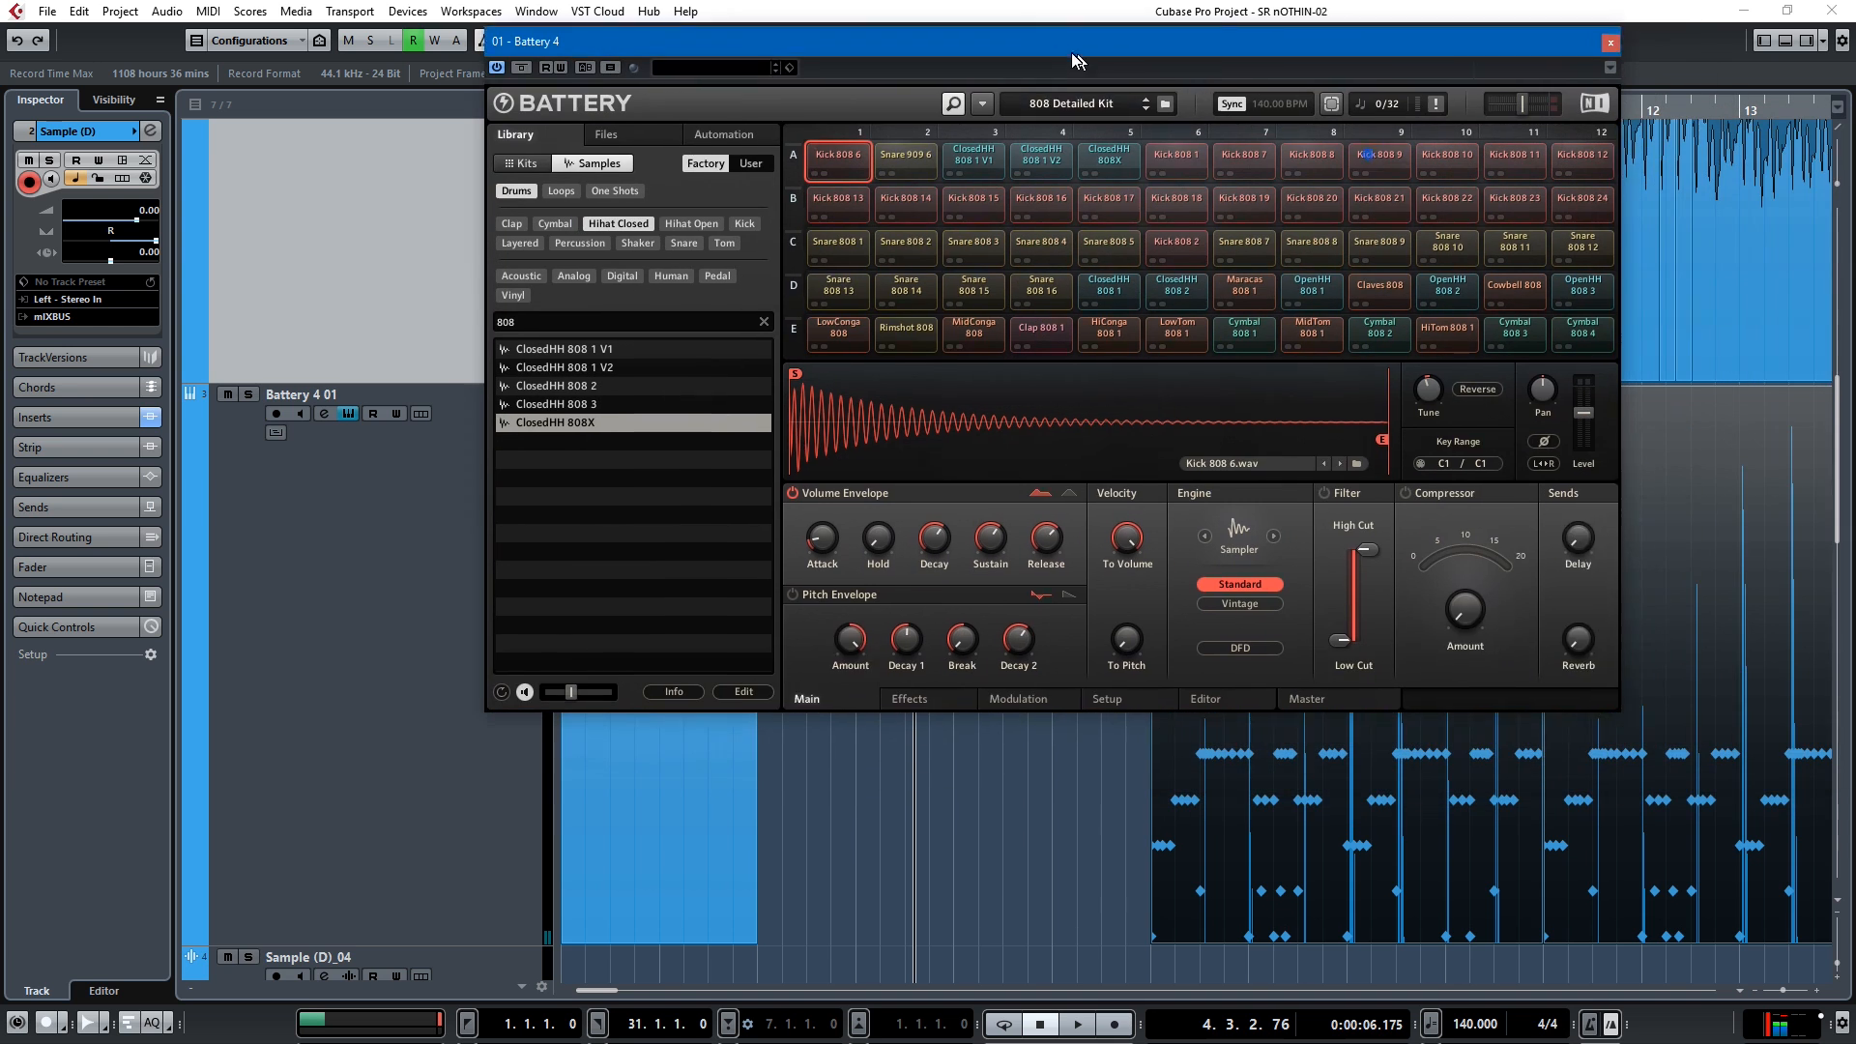
click(831, 154)
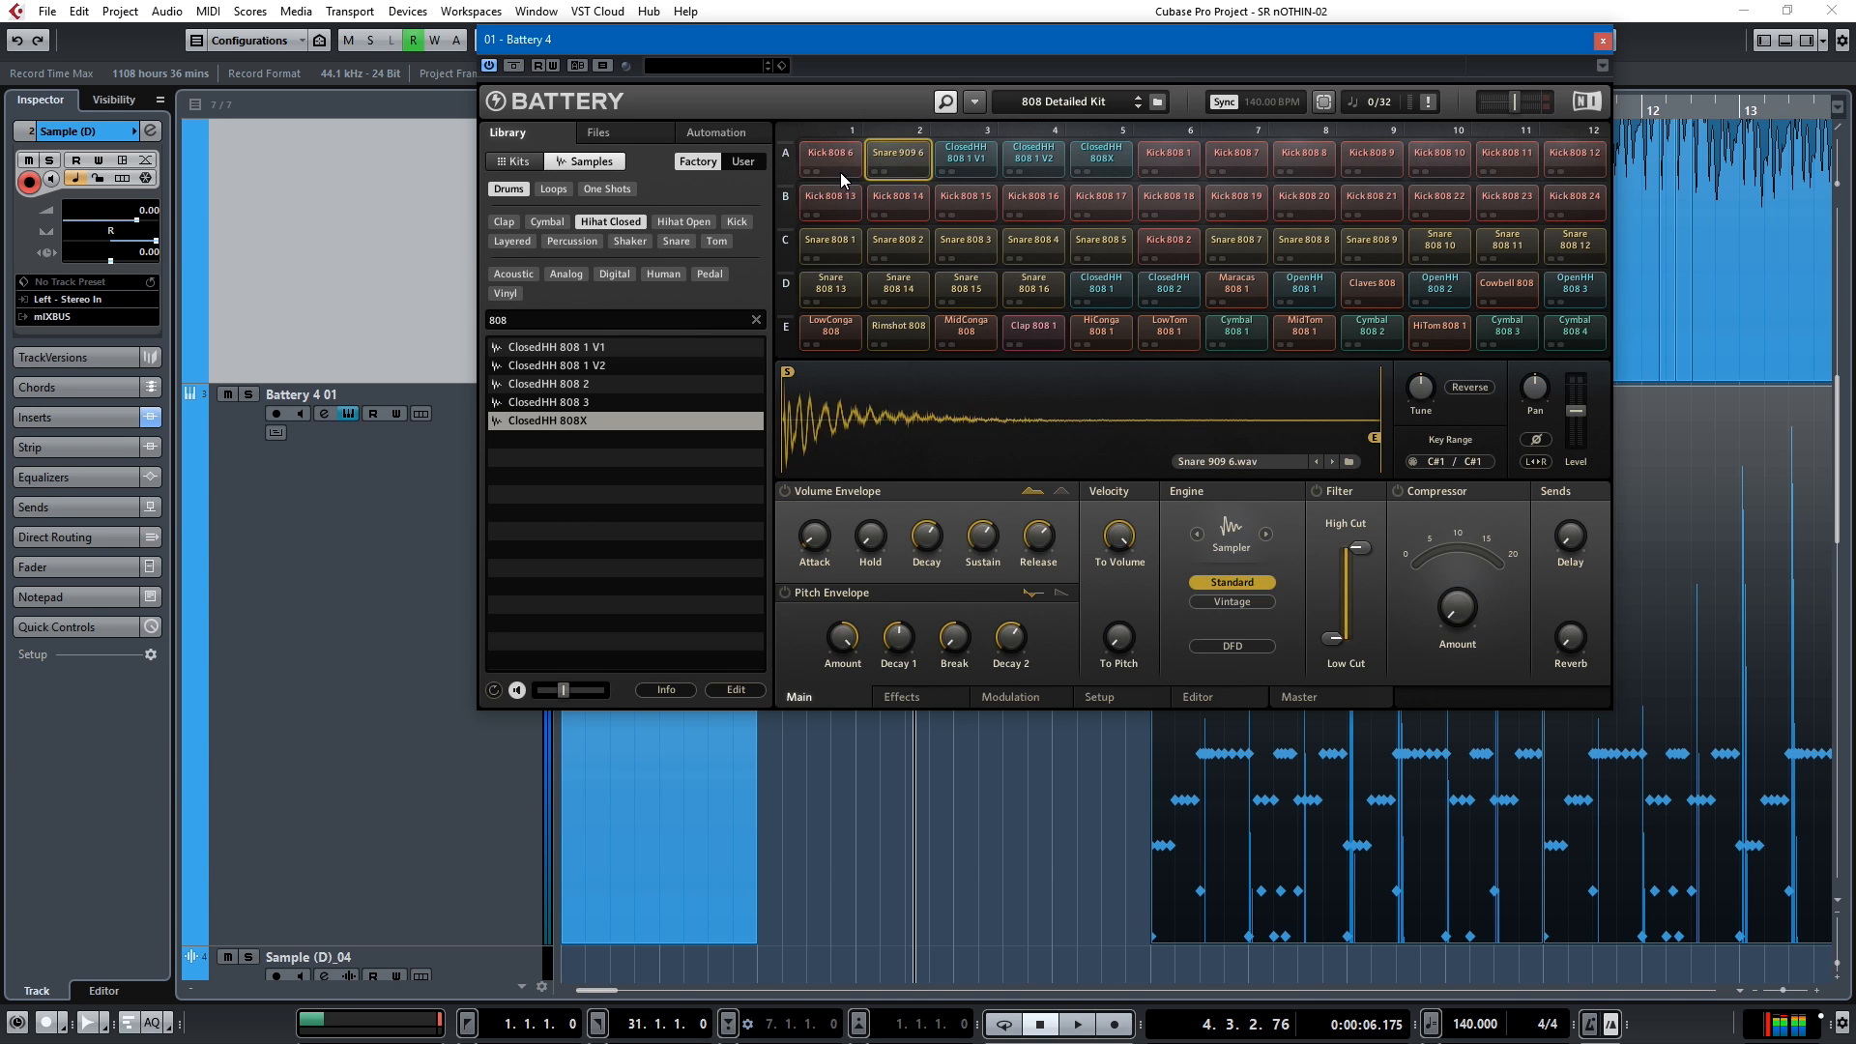
click(893, 162)
click(843, 165)
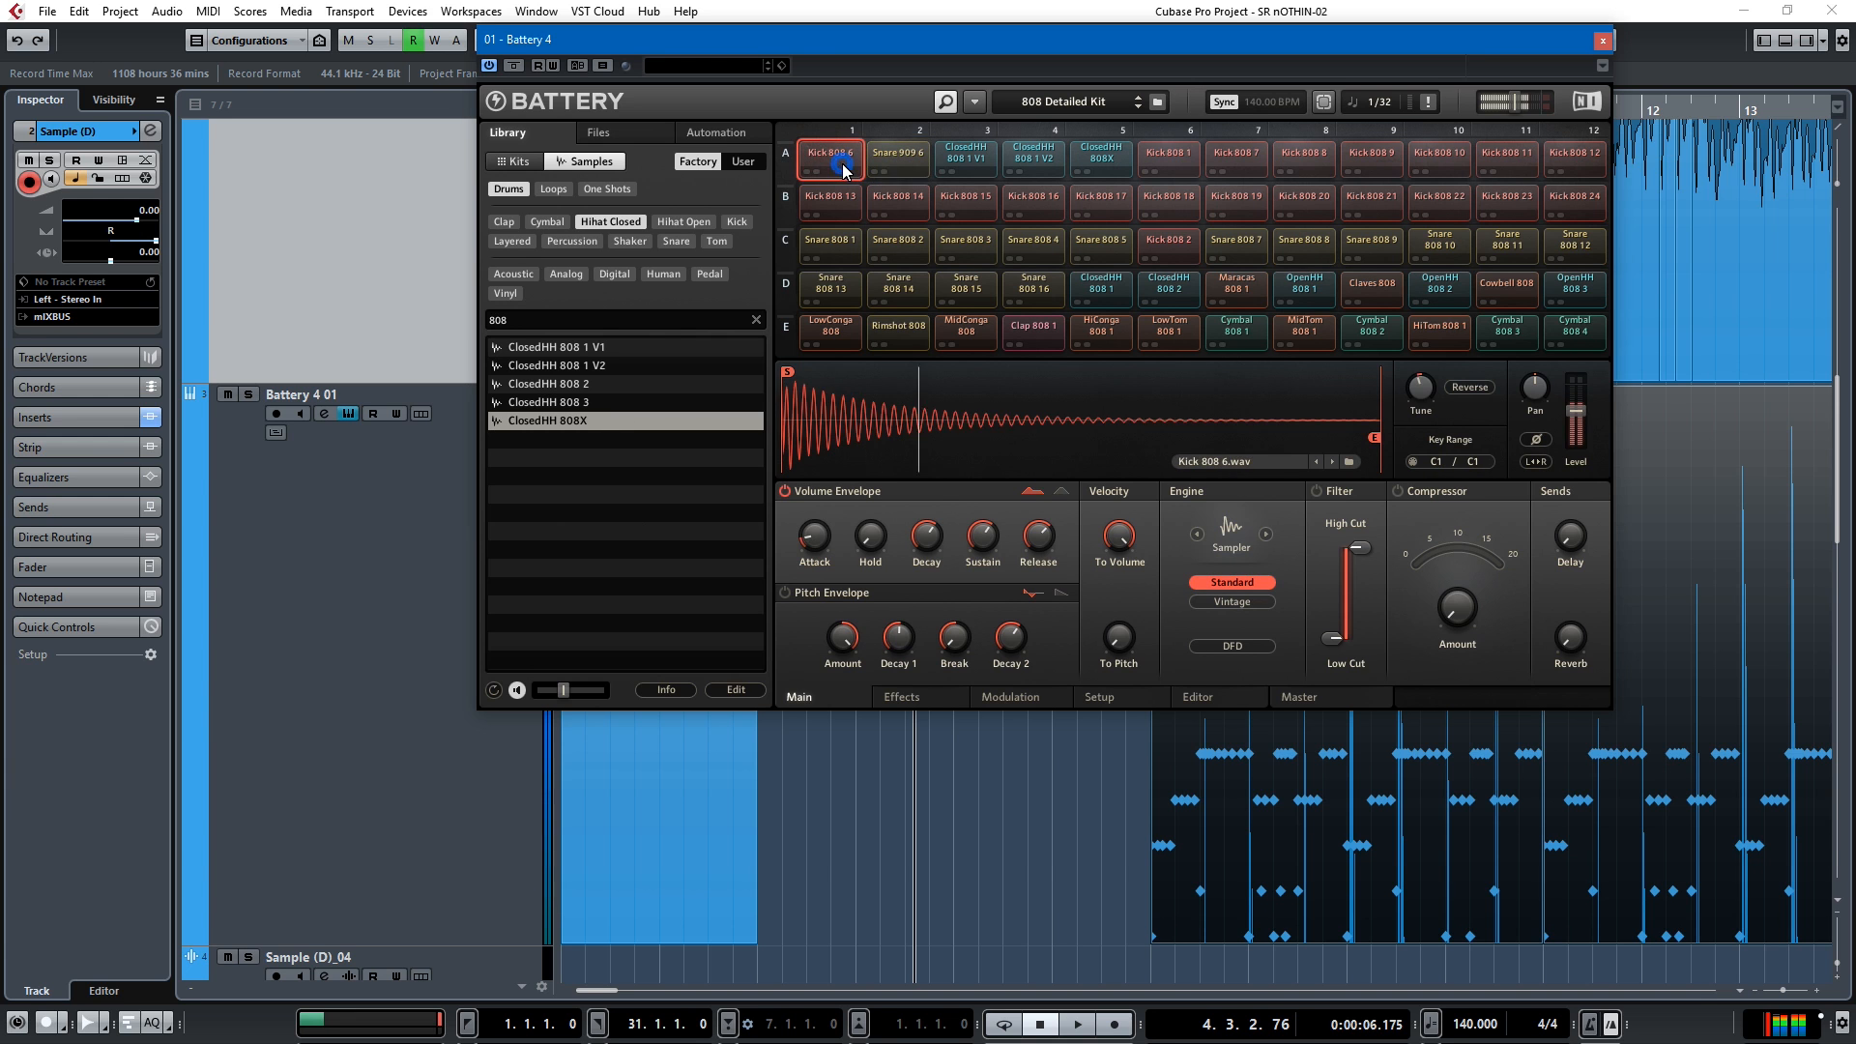
click(915, 164)
Step: Audition the three closed hi-hat cells: ClosedHH 808 1 V1, ClosedHH 808 1 V2 and ClosedHH 808X
click(982, 159)
click(1029, 170)
click(1105, 174)
click(966, 161)
click(1030, 160)
click(1097, 166)
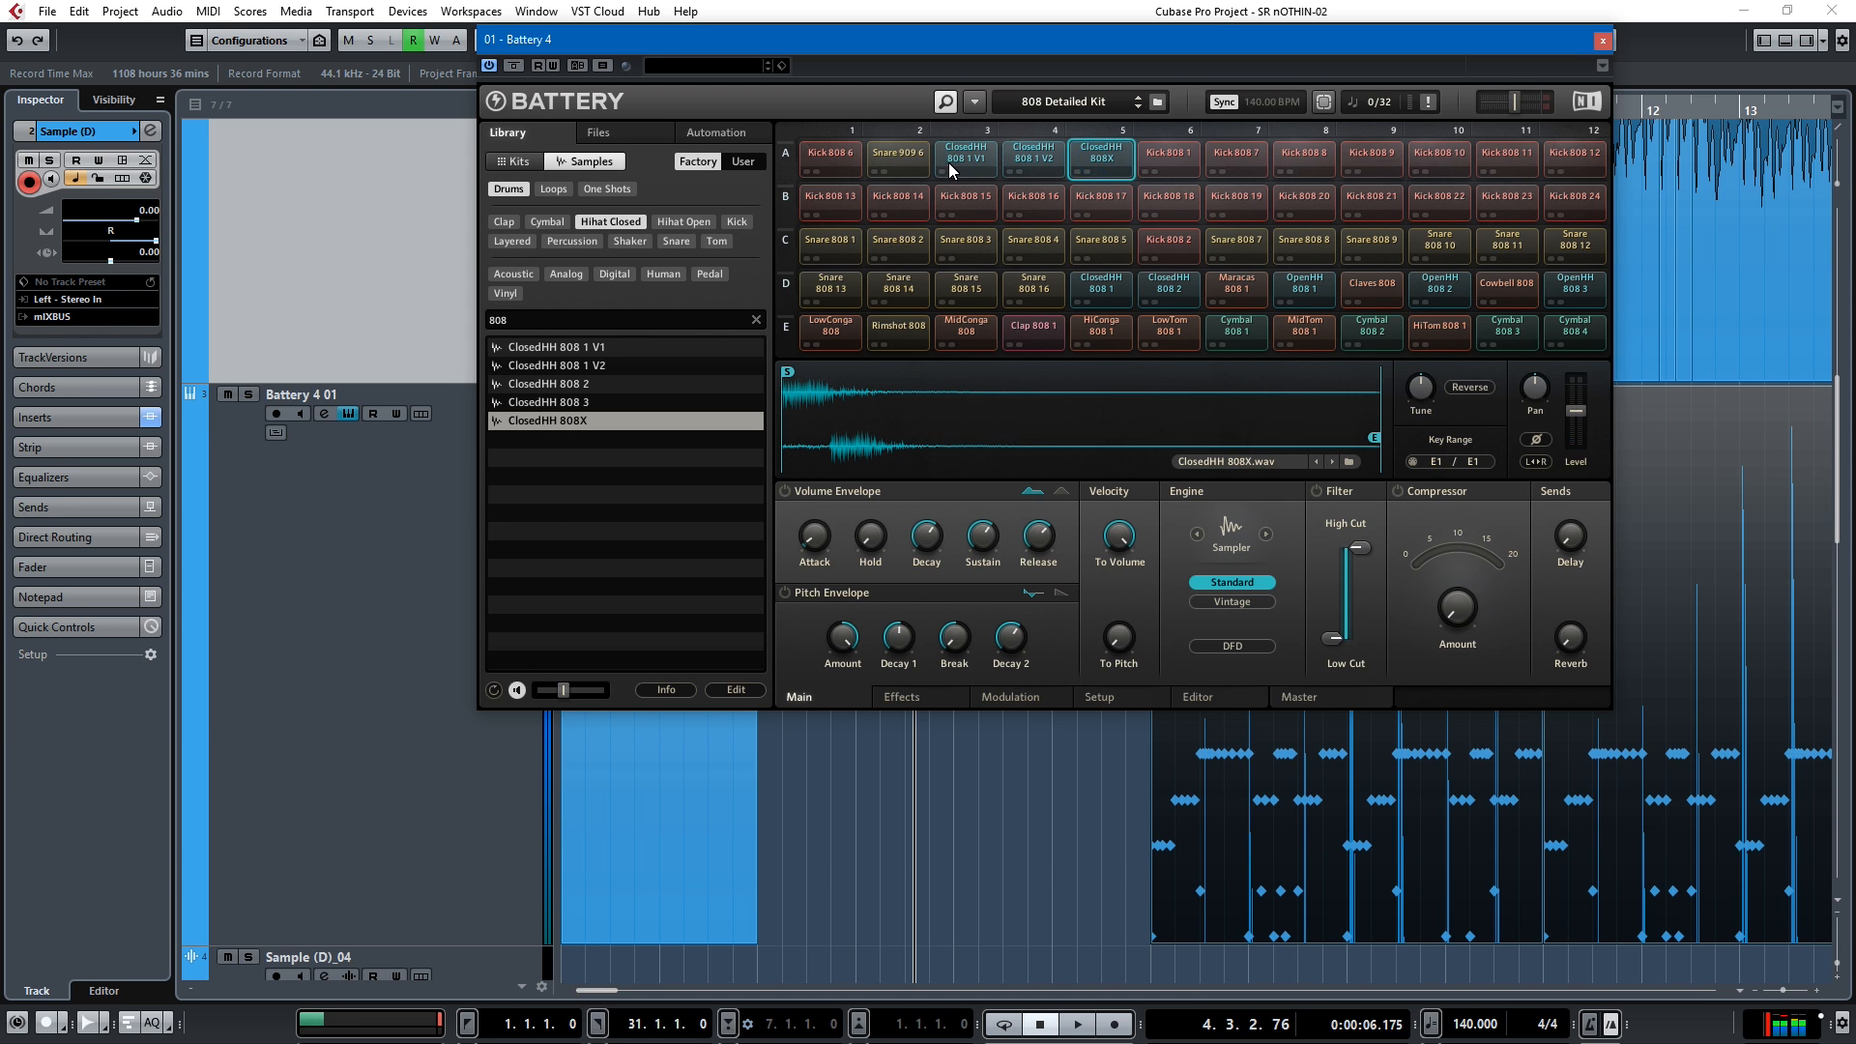
click(948, 162)
click(1036, 166)
click(1103, 165)
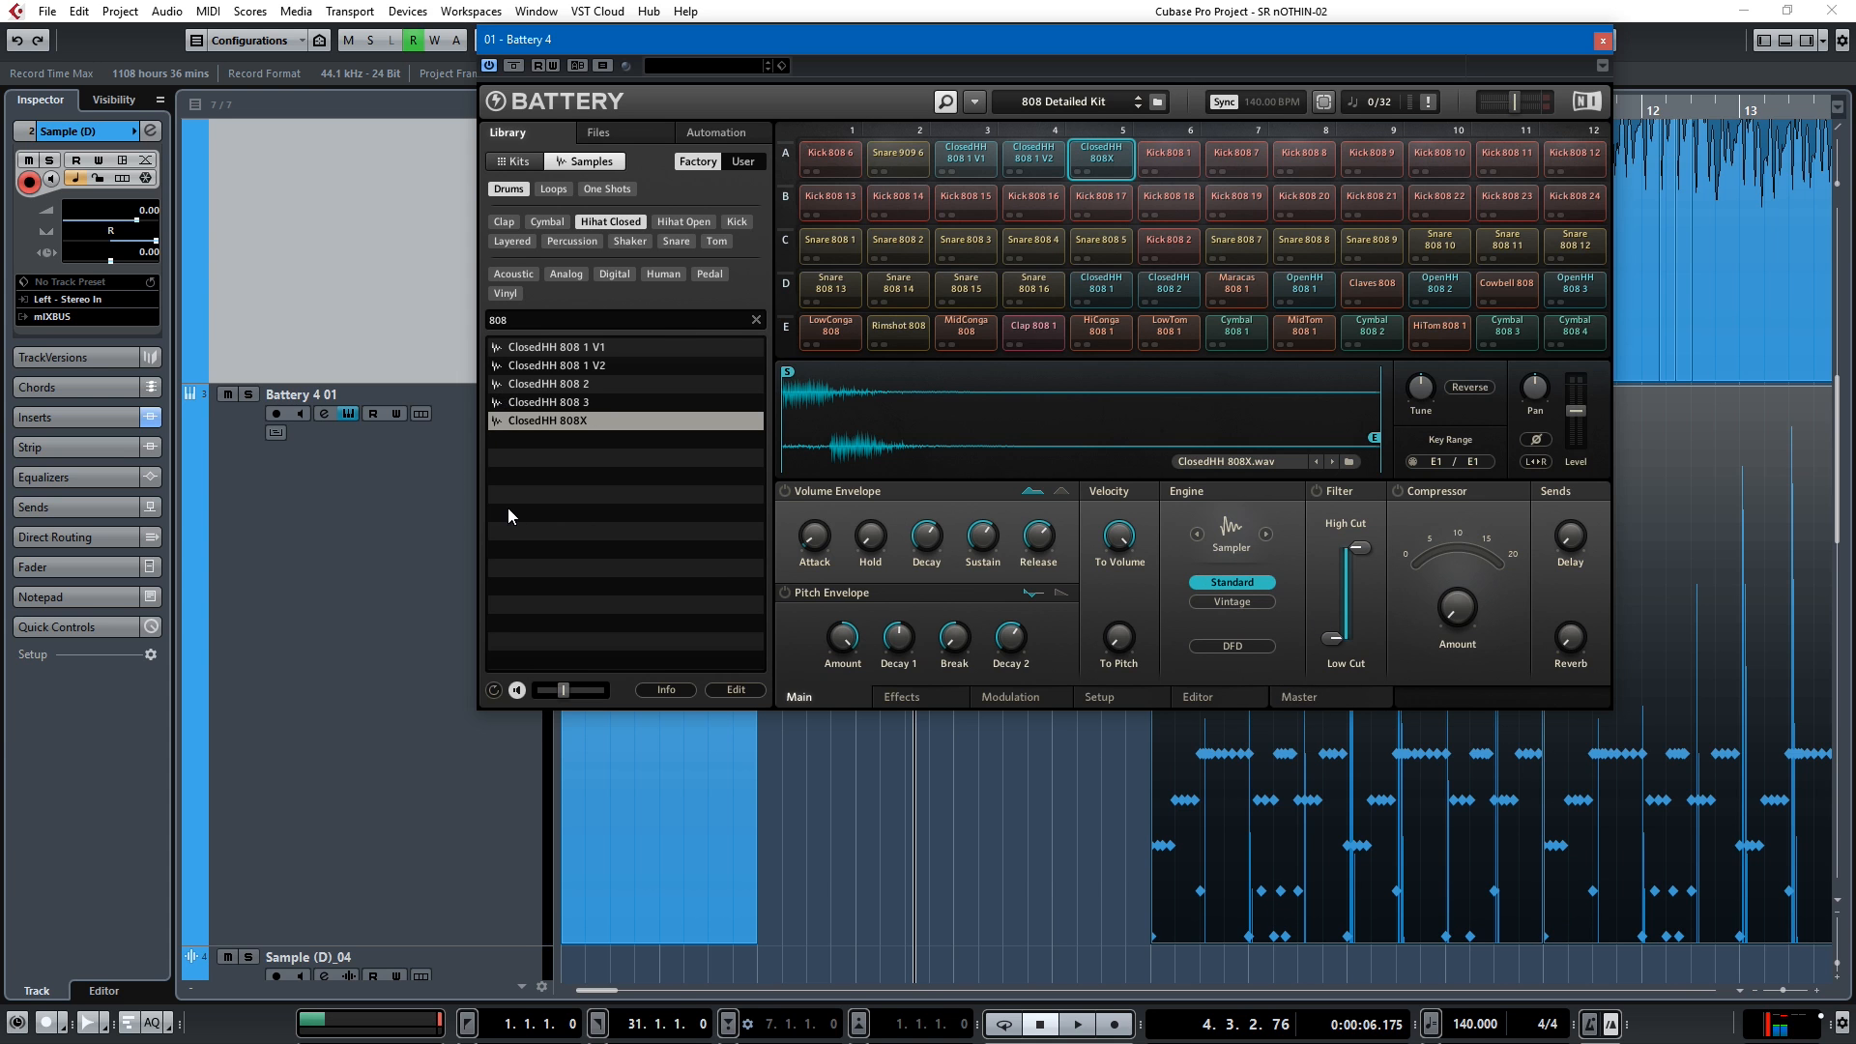
Step: Solo and play the Battery 4 01 track, and audition the Kick 808 6 cell
click(248, 399)
key(space)
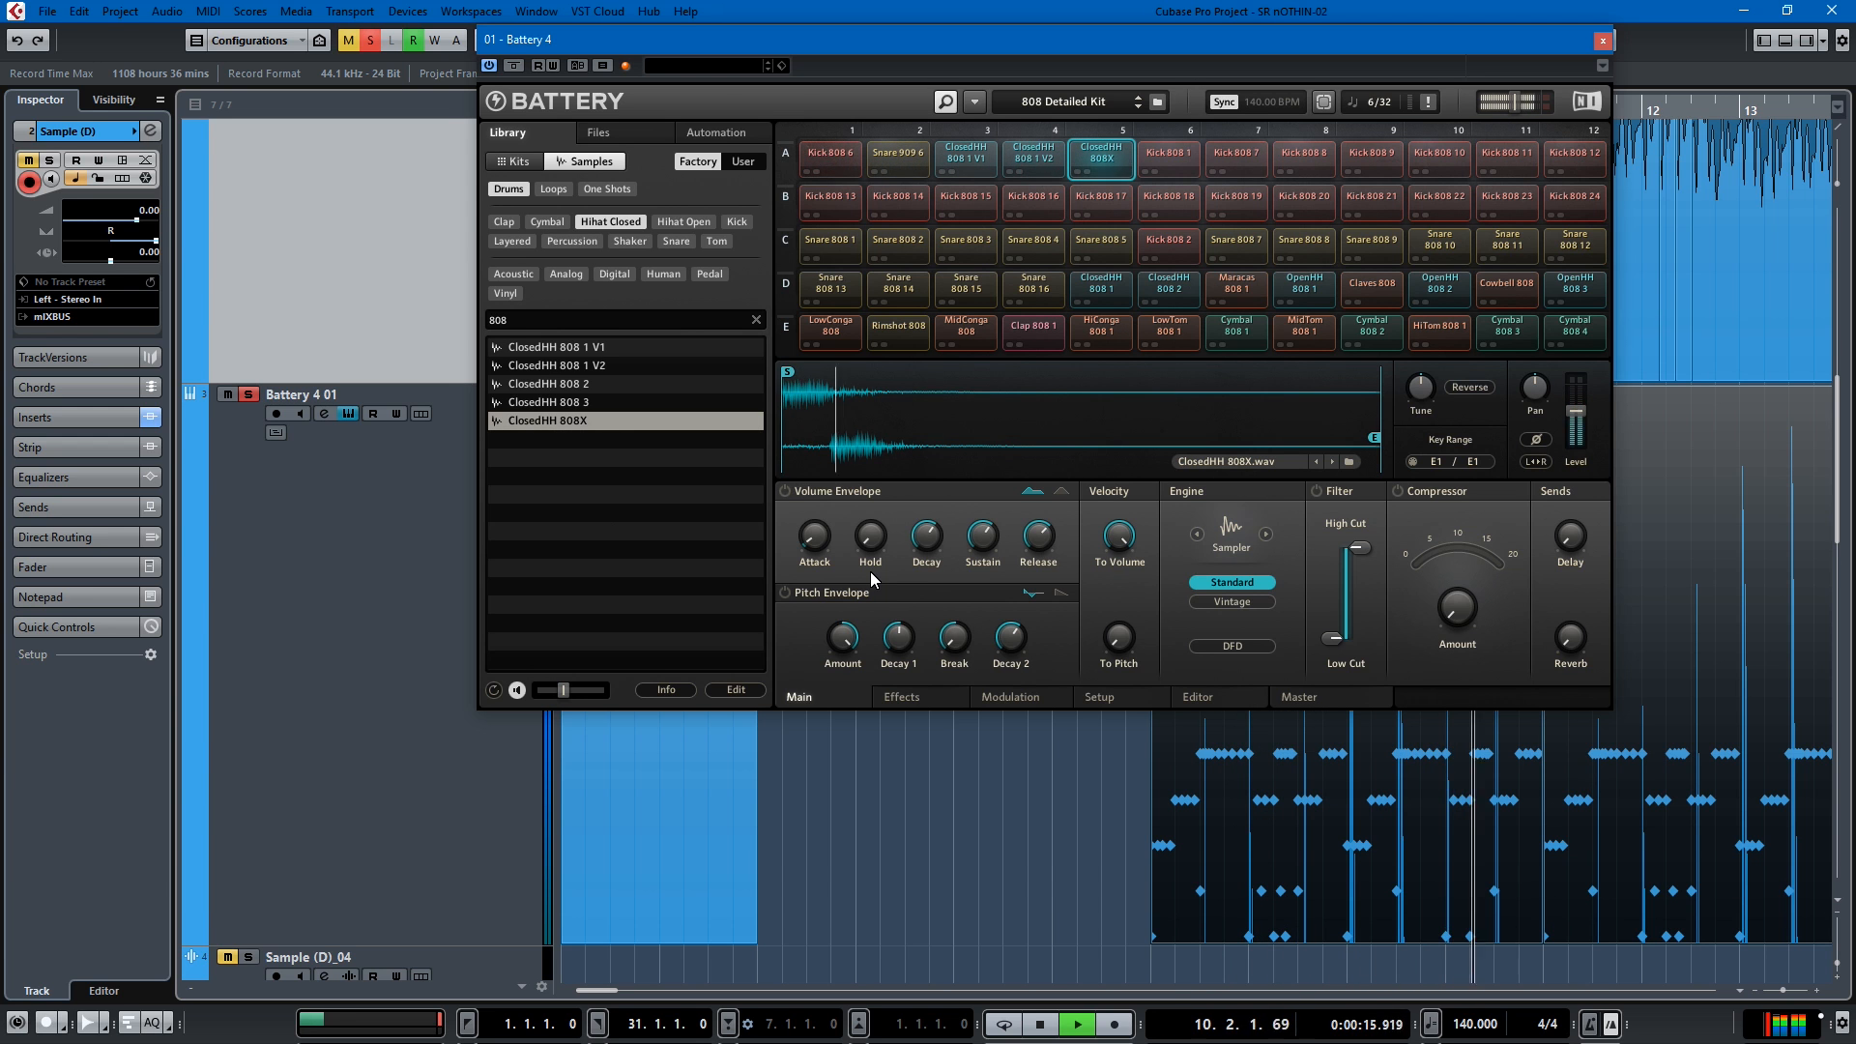
click(833, 160)
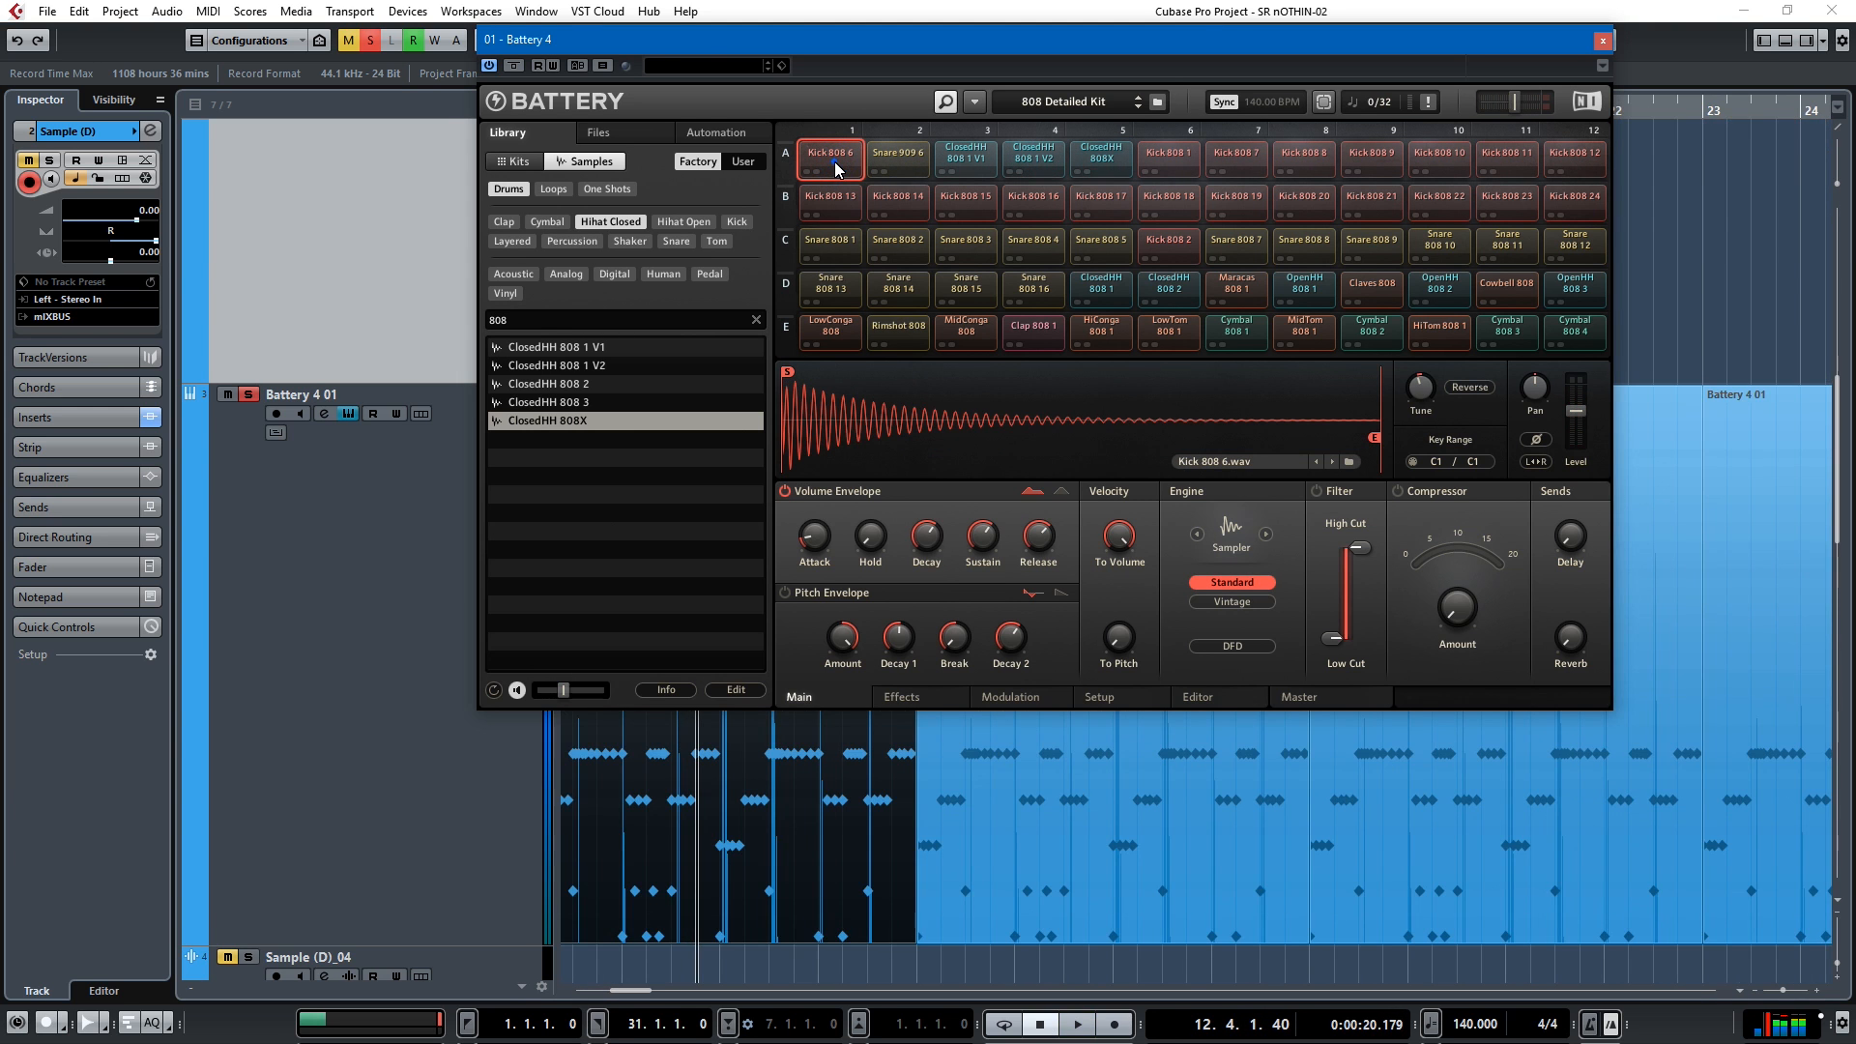
click(833, 160)
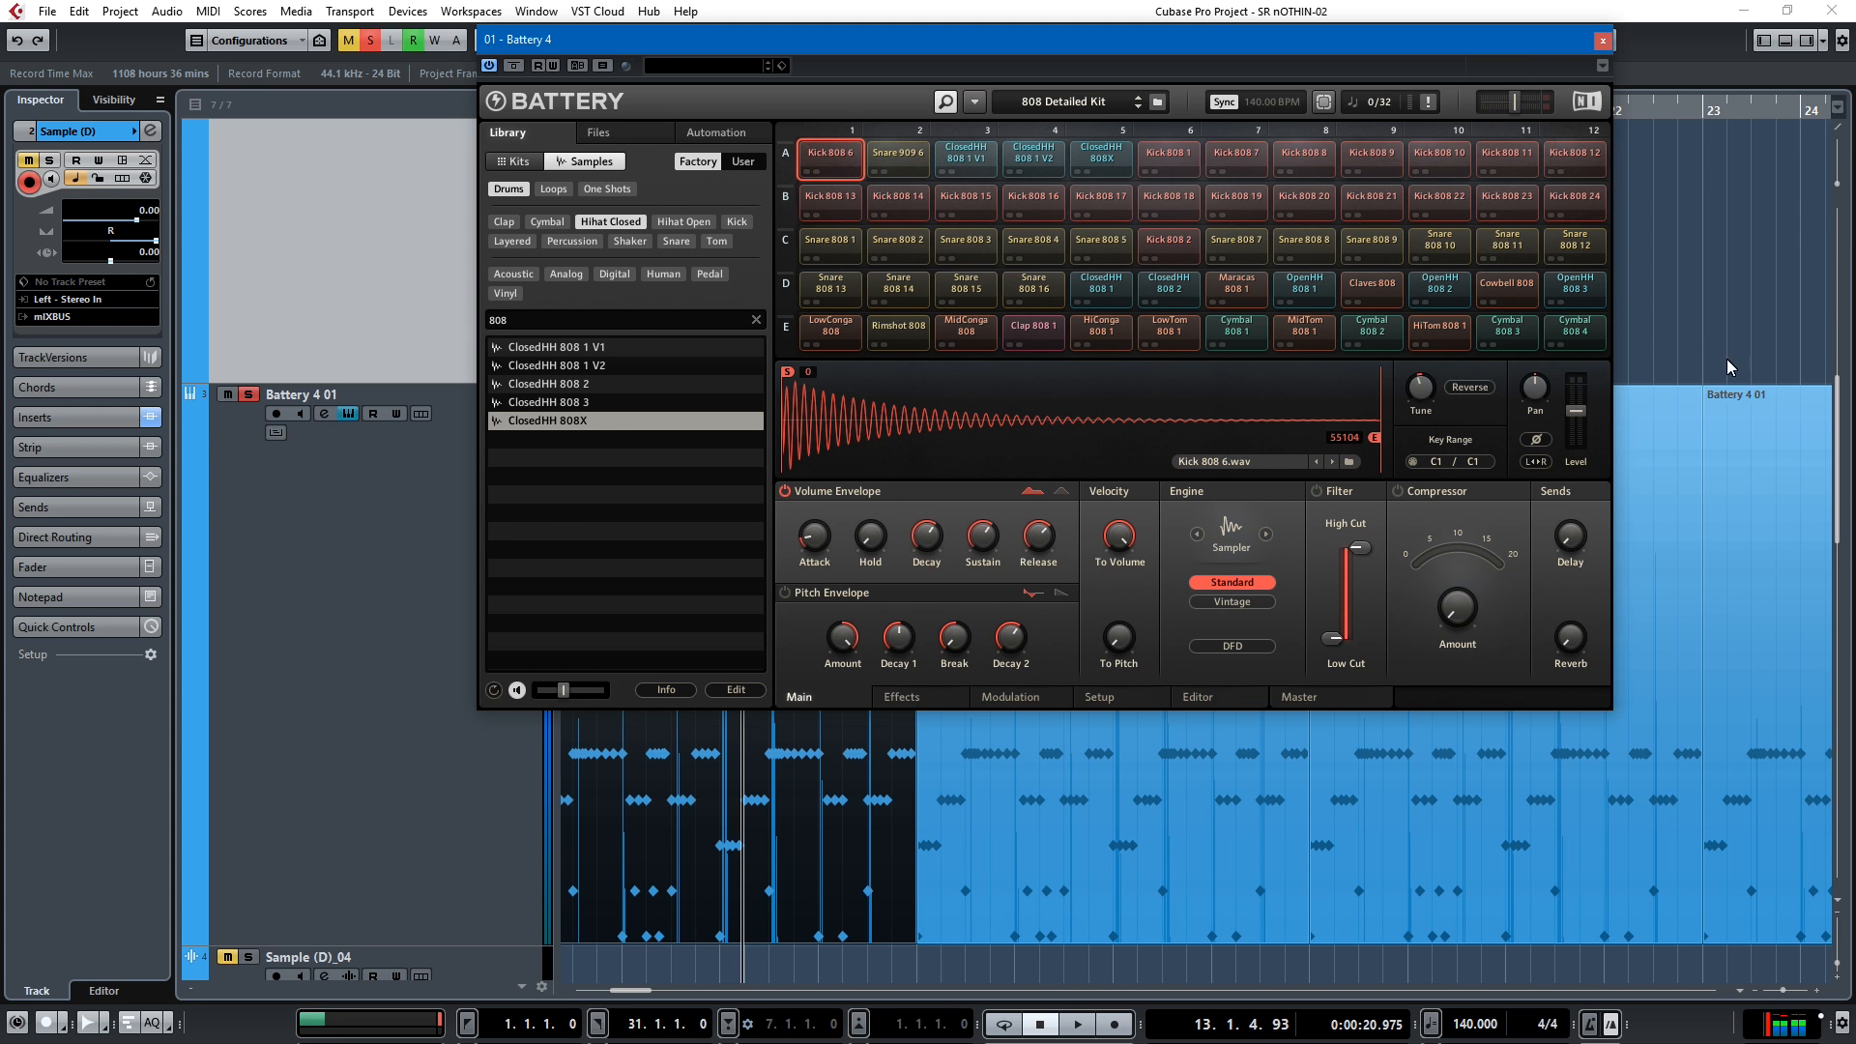
Step: Close the Battery 4 window and open the Battery 4 01 part starting at bar 7 in the Drum Editor
click(1595, 44)
key(g)
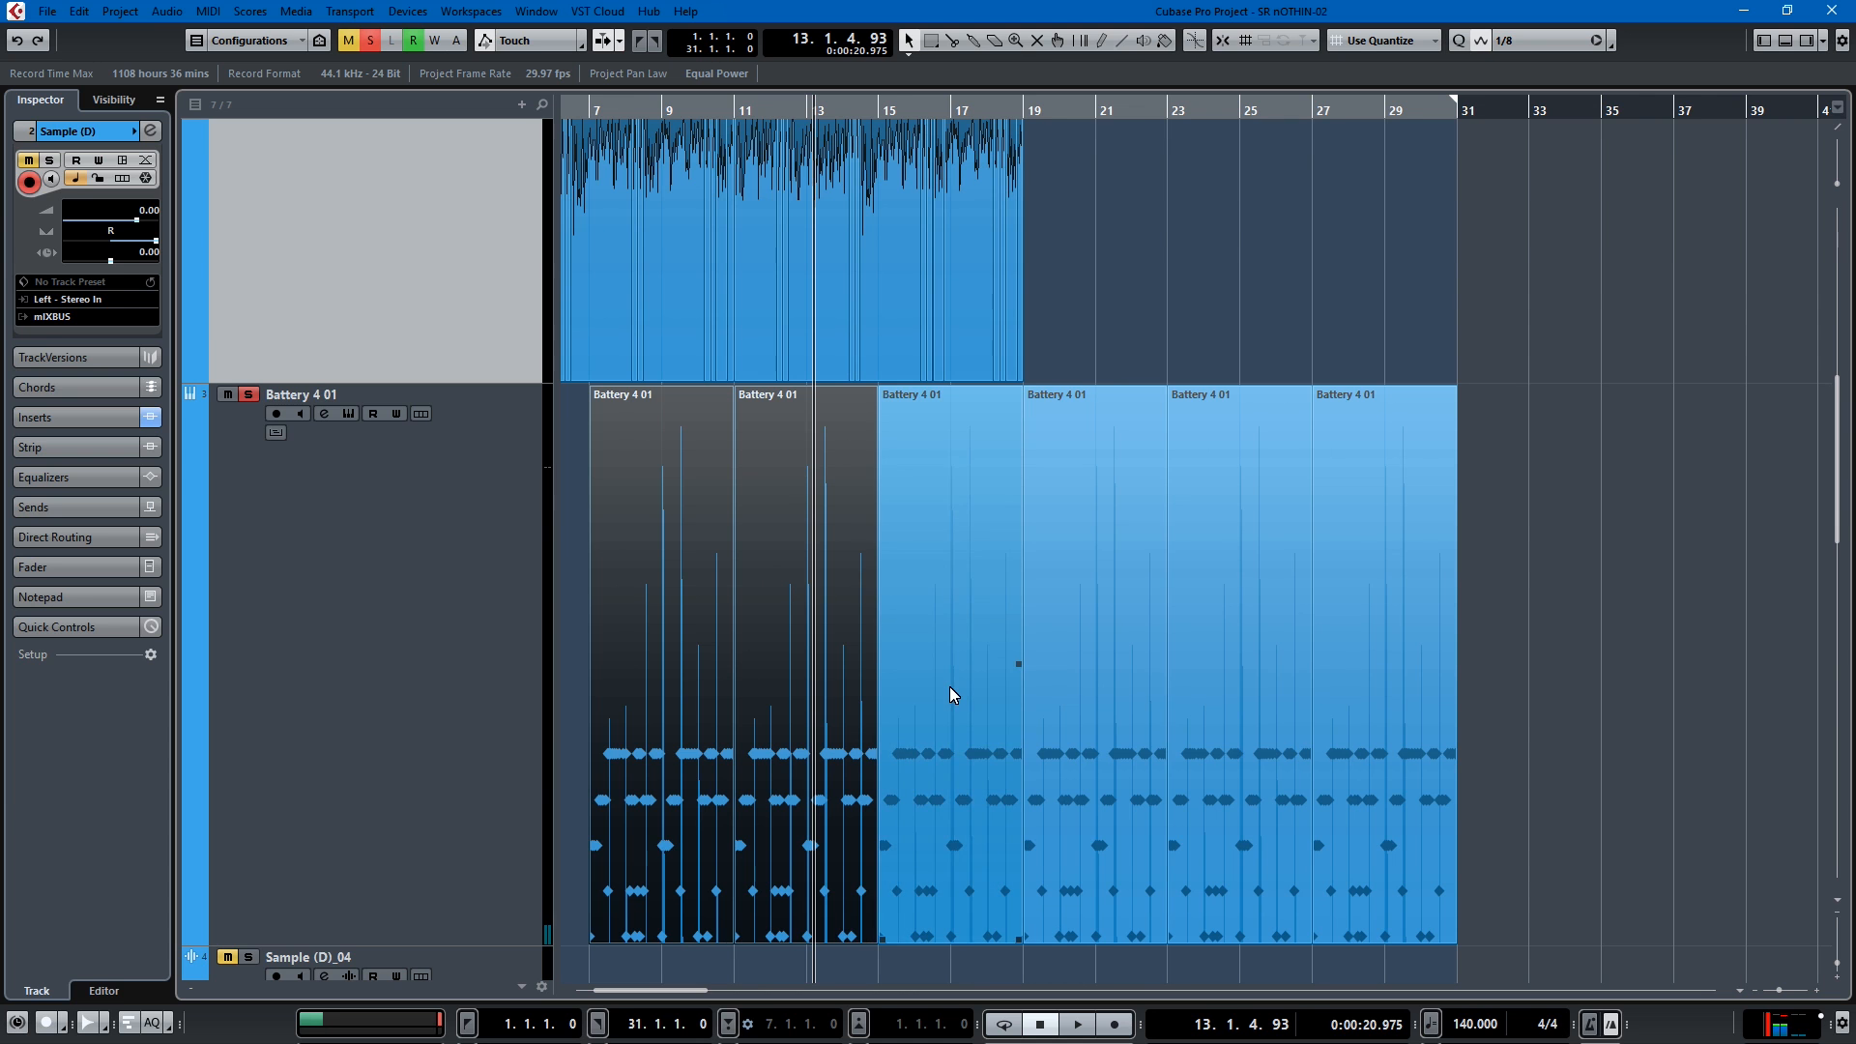
double_click(767, 634)
scroll(666, 396, down, 3)
scroll(710, 427, up, 6)
drag(716, 429, 1500, 416)
scroll(1353, 419, up, 5)
scroll(1035, 381, down, 3)
scroll(1036, 380, up, 3)
scroll(1039, 388, down, 3)
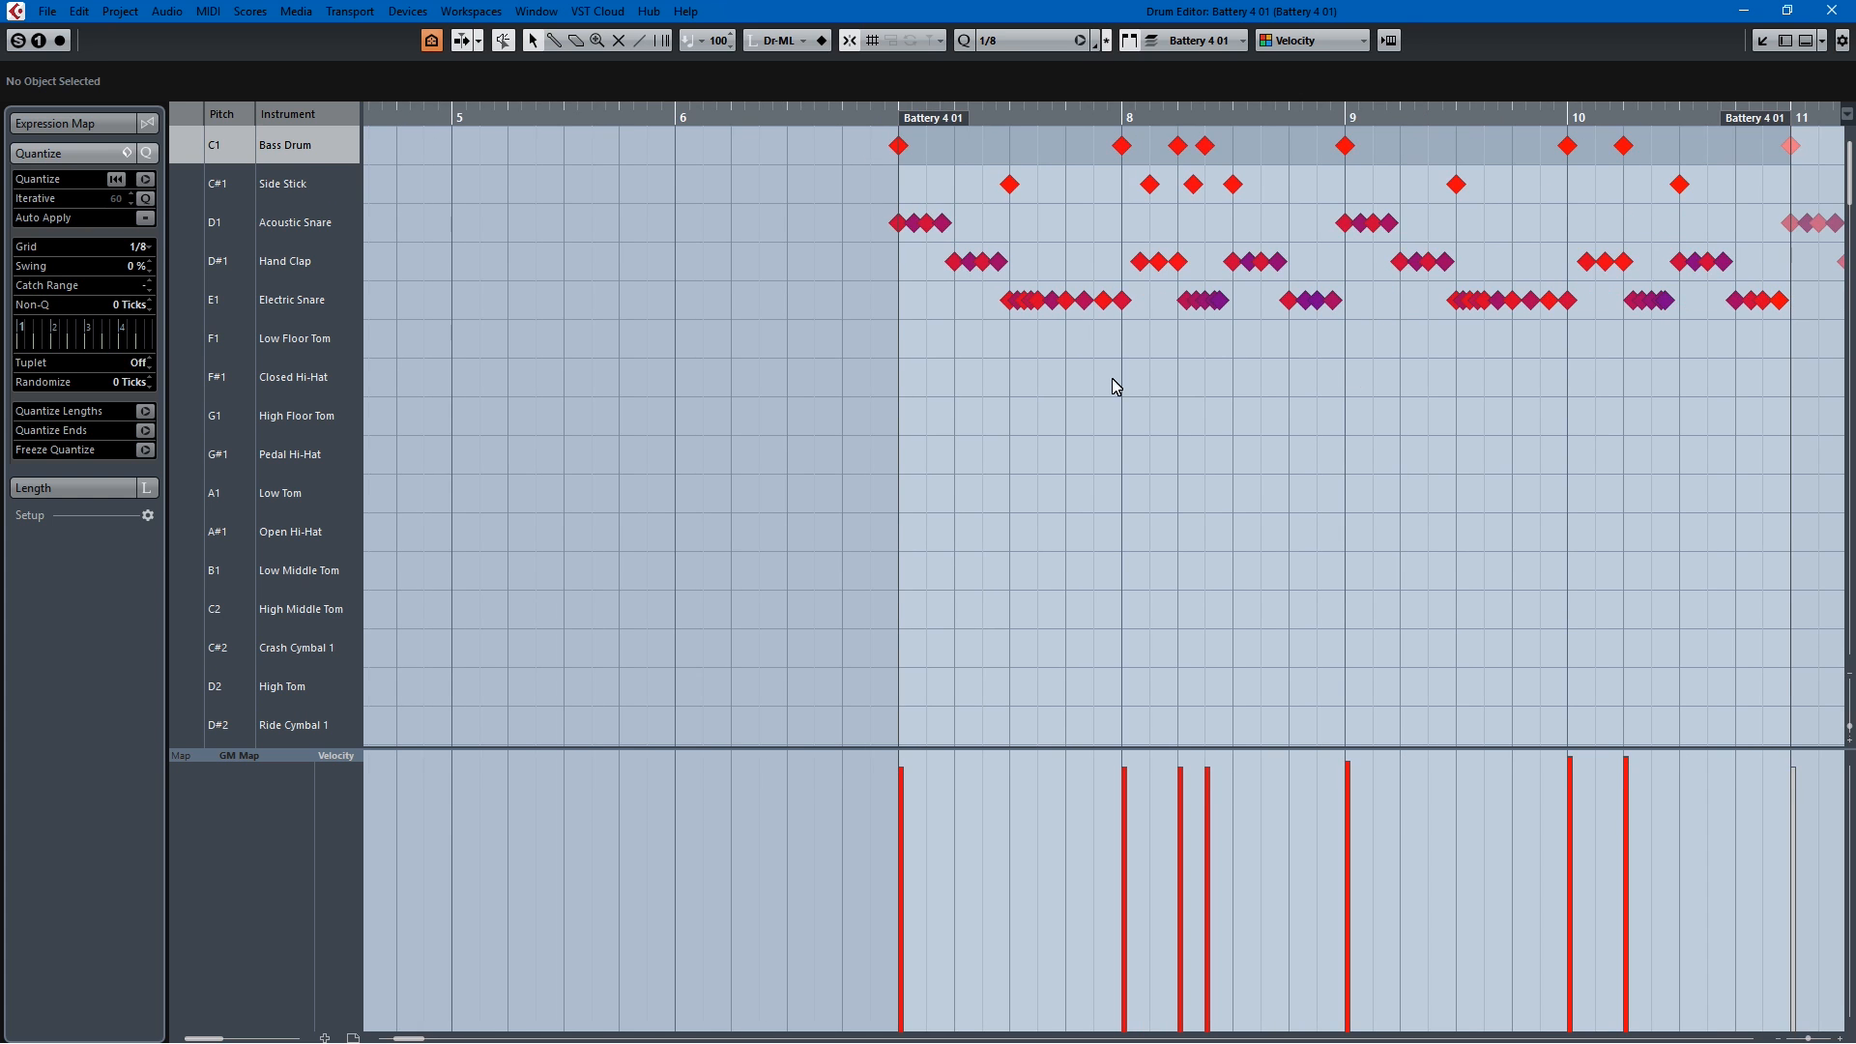
scroll(935, 300, up, 3)
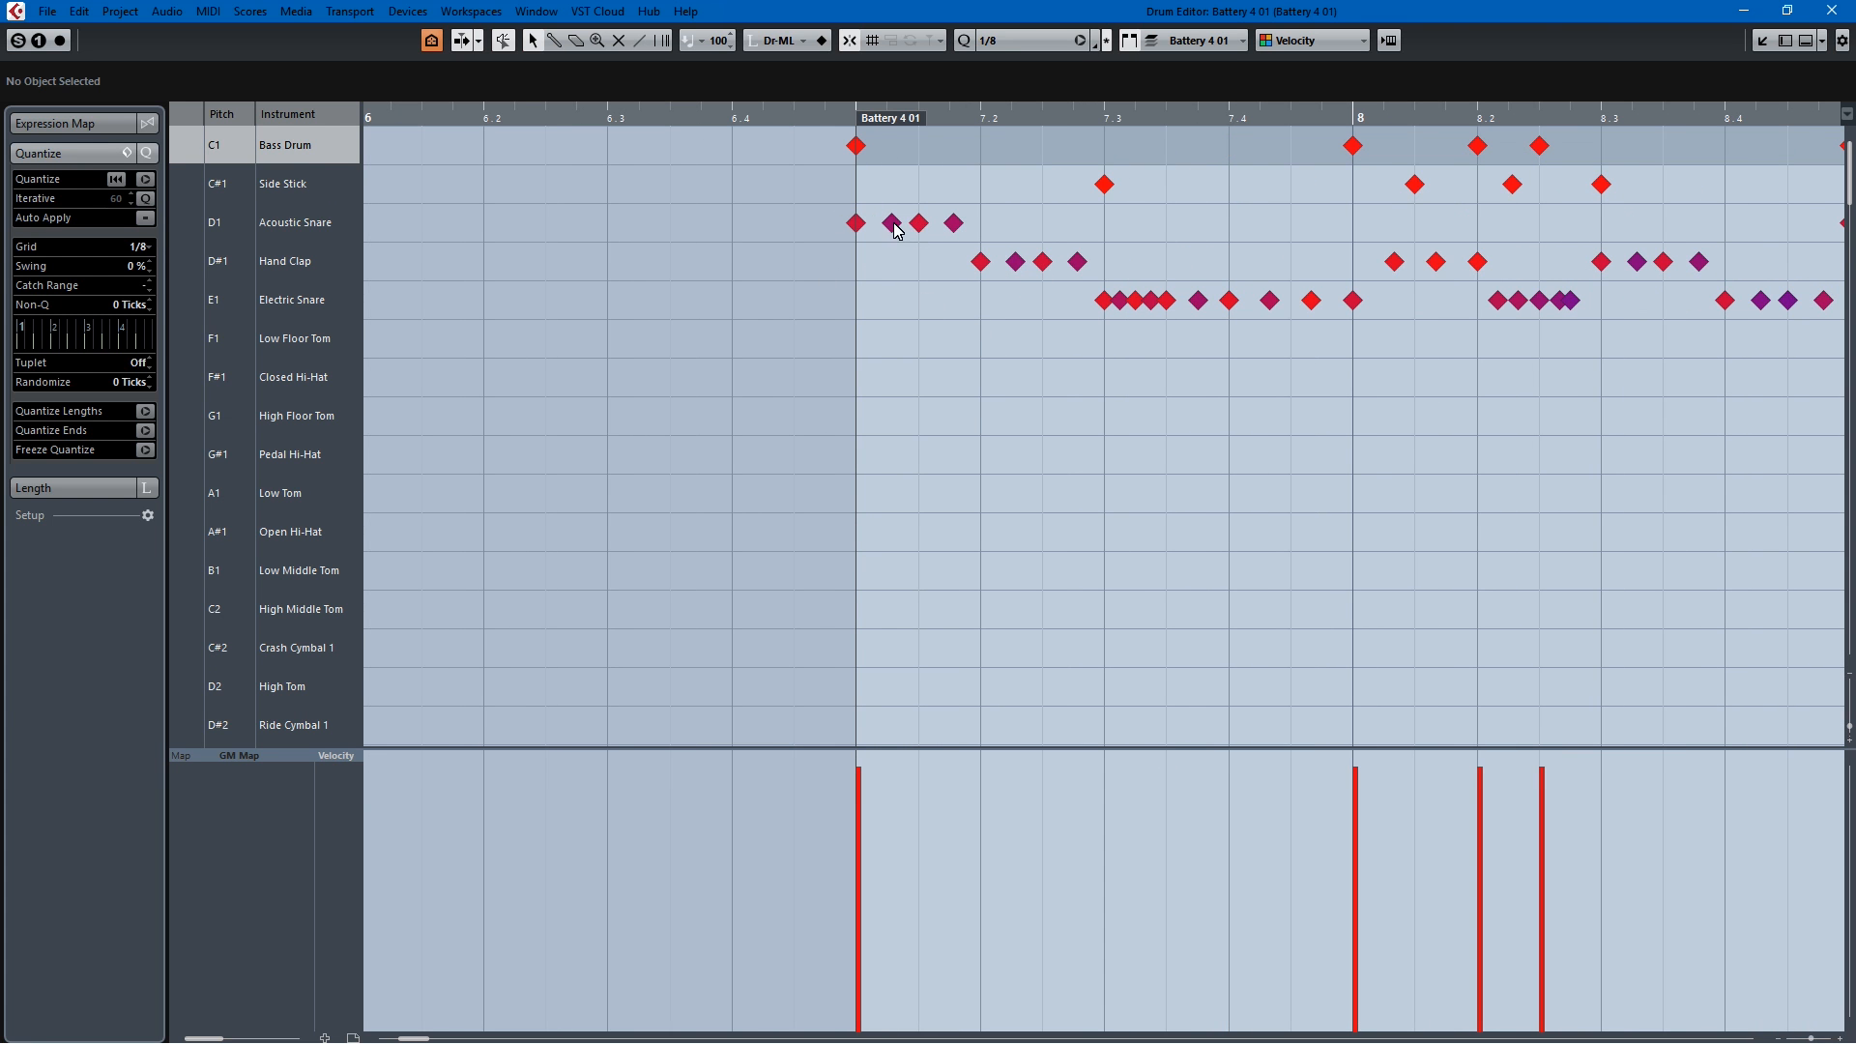
Step: Set the quantize preset to 1/16 and open the Quantize Panel
click(1026, 40)
click(1036, 152)
click(1095, 41)
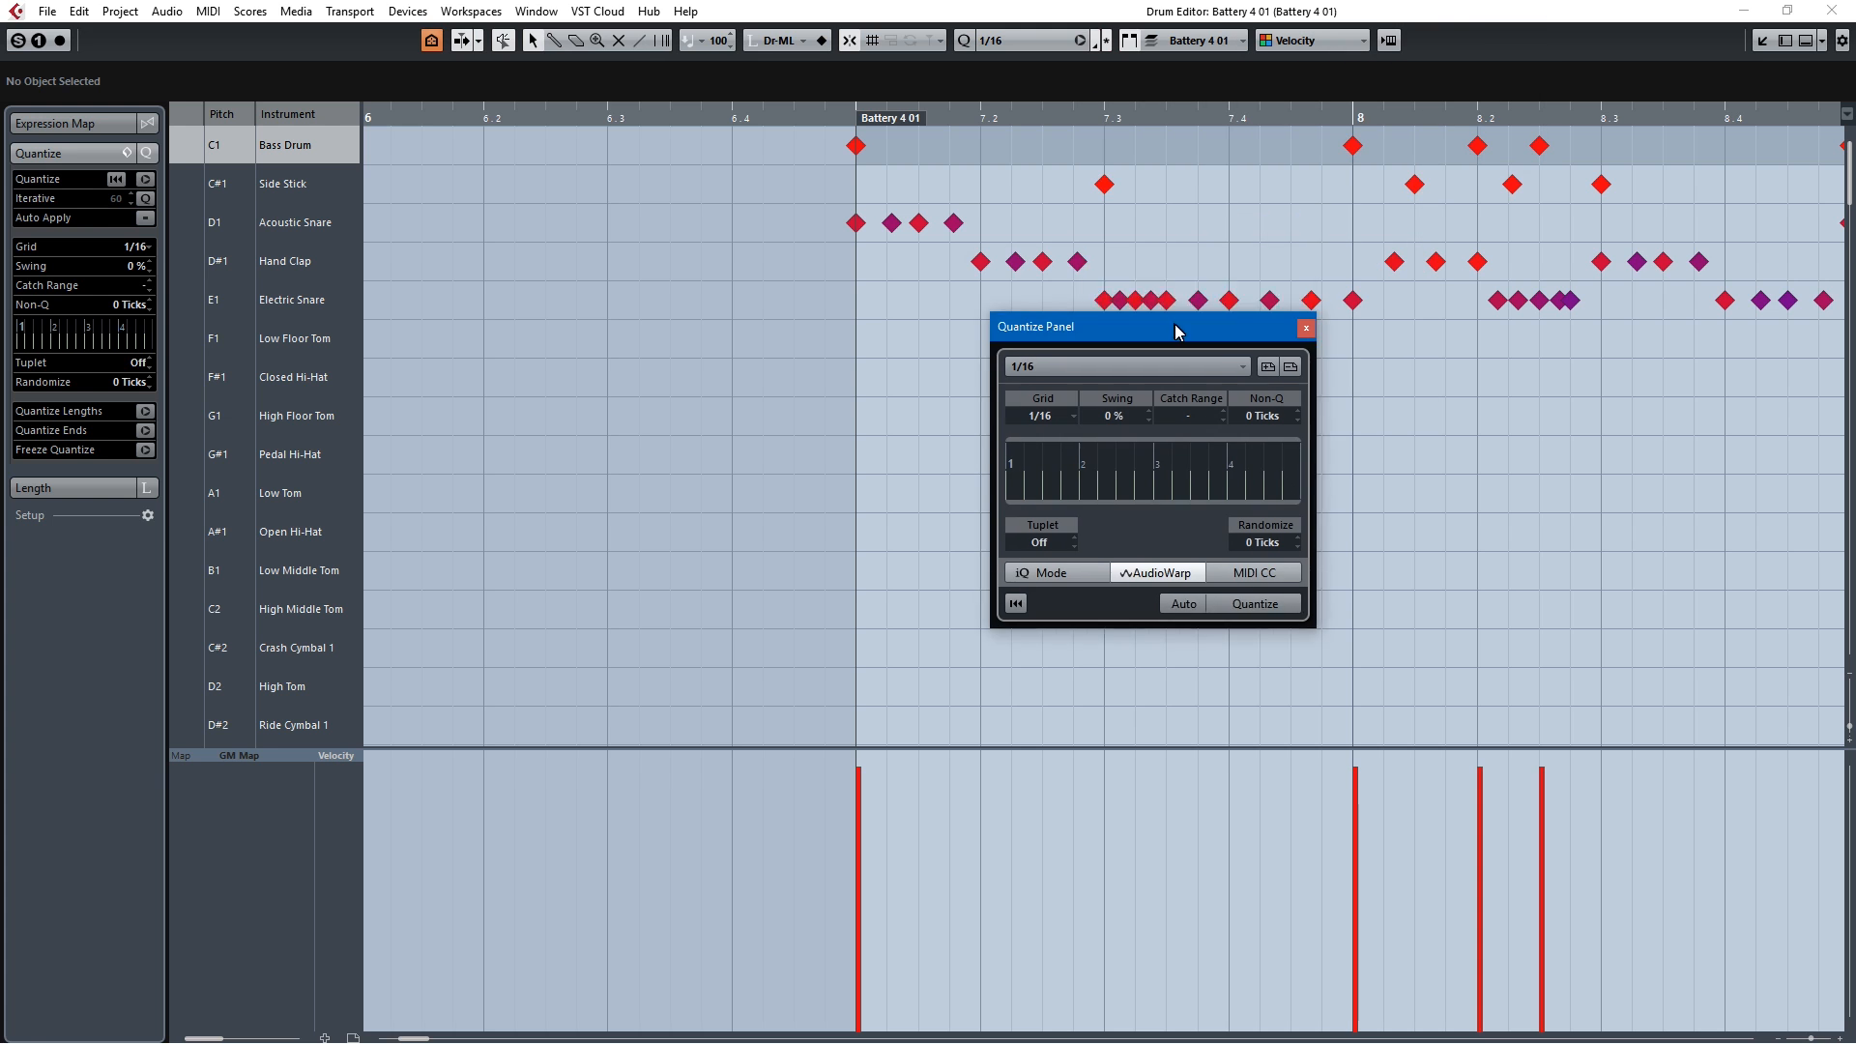
click(1095, 43)
click(1095, 43)
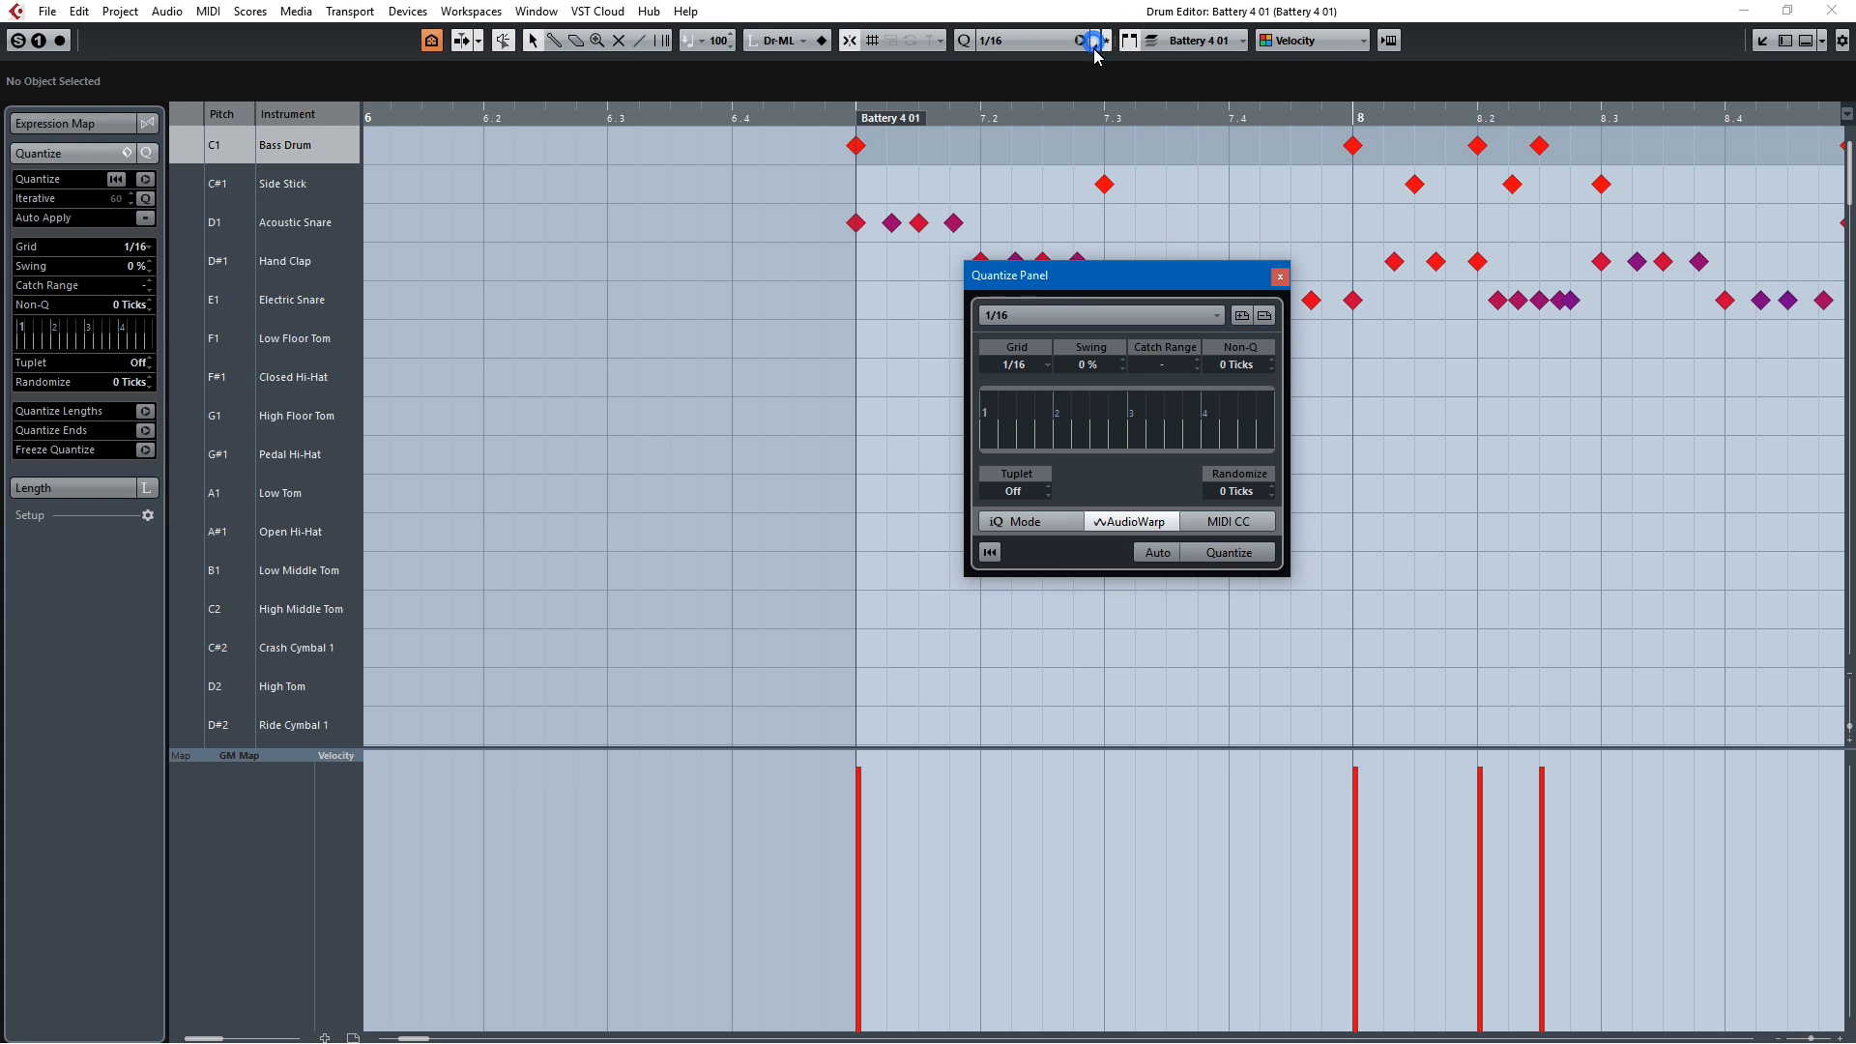
click(1095, 43)
click(1095, 43)
click(1098, 43)
click(1099, 42)
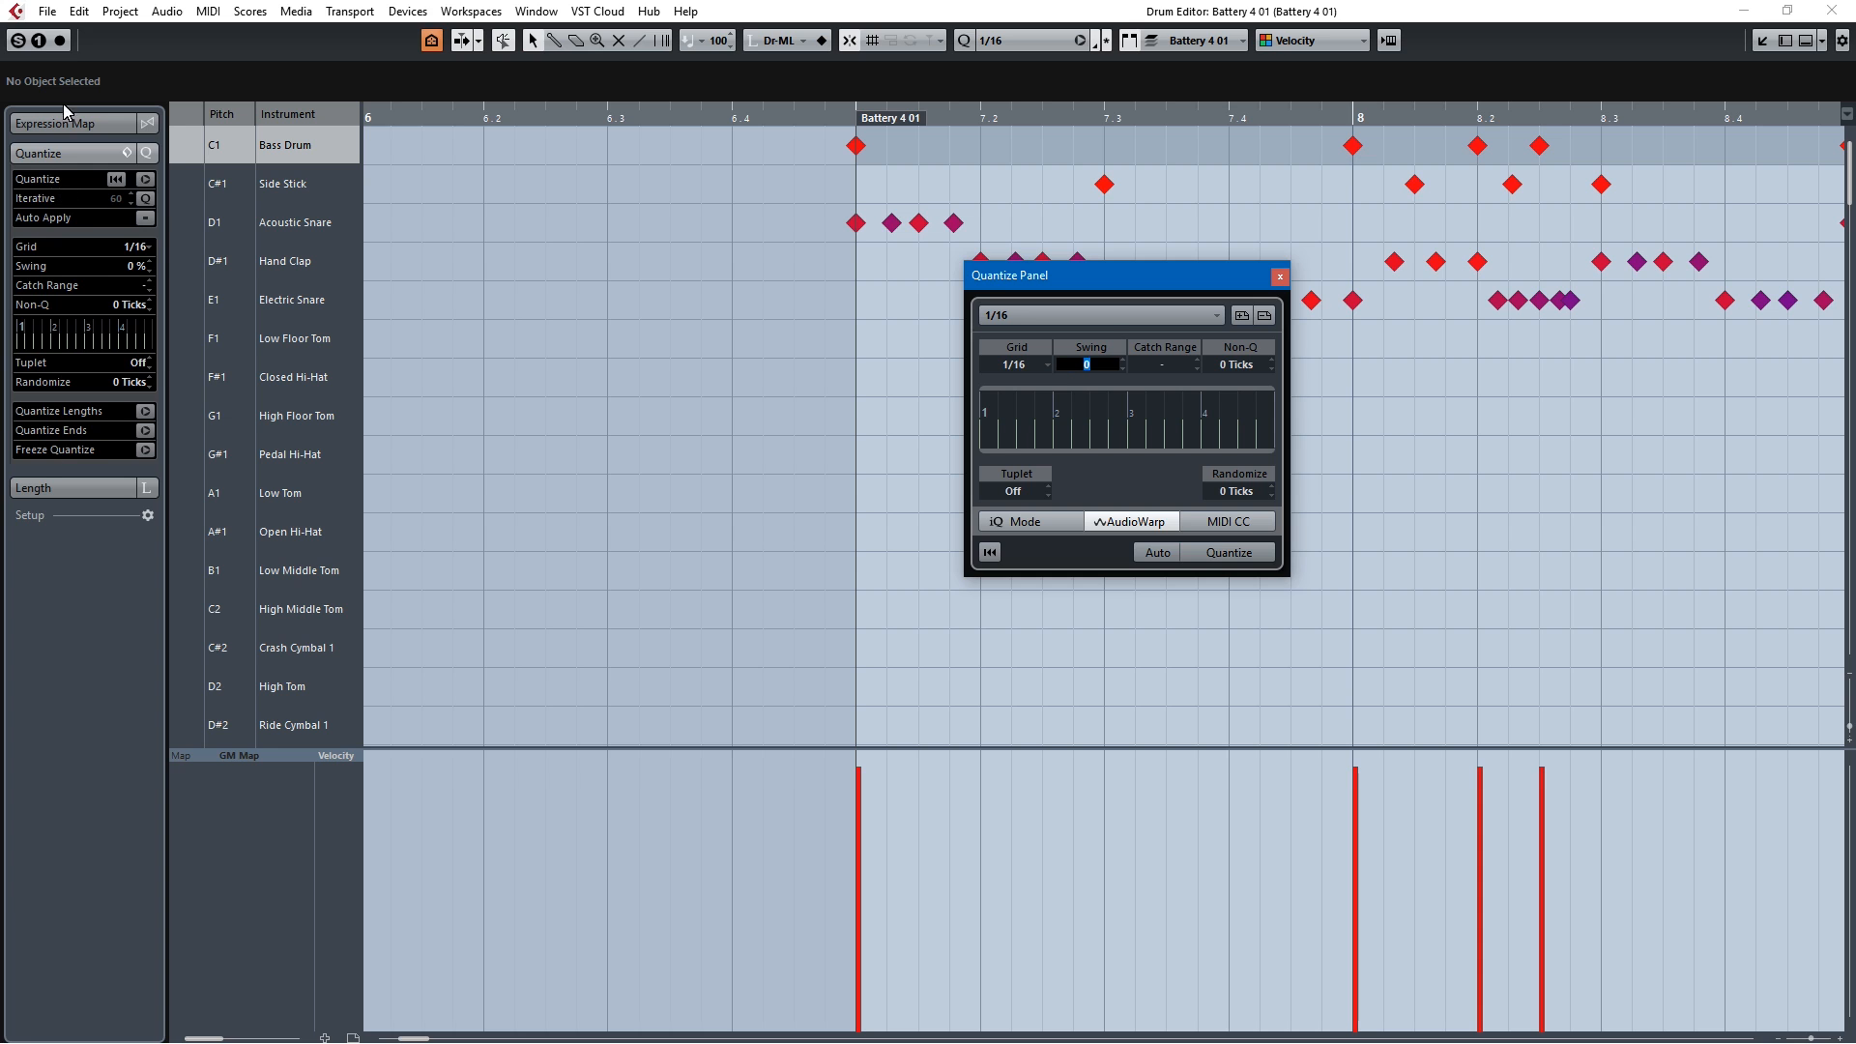
Step: Set the quantize swing to 45%
click(60, 154)
click(62, 154)
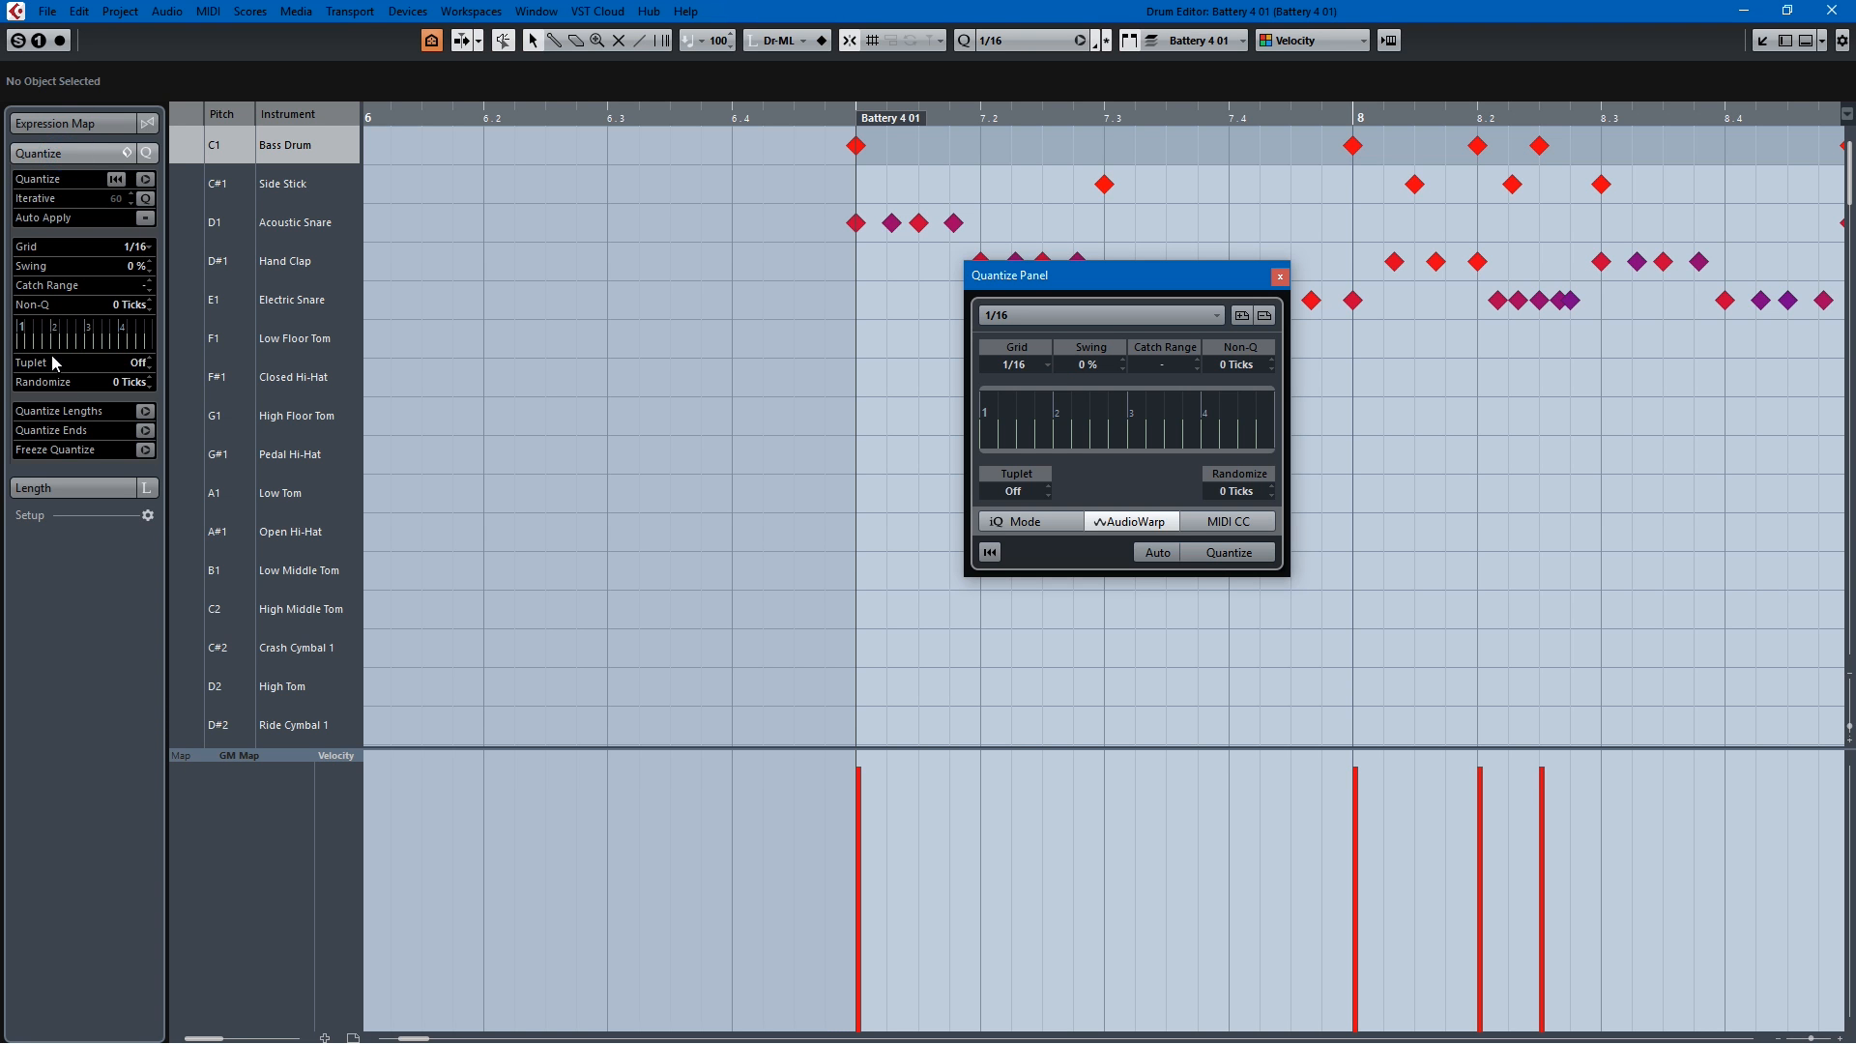
click(1086, 365)
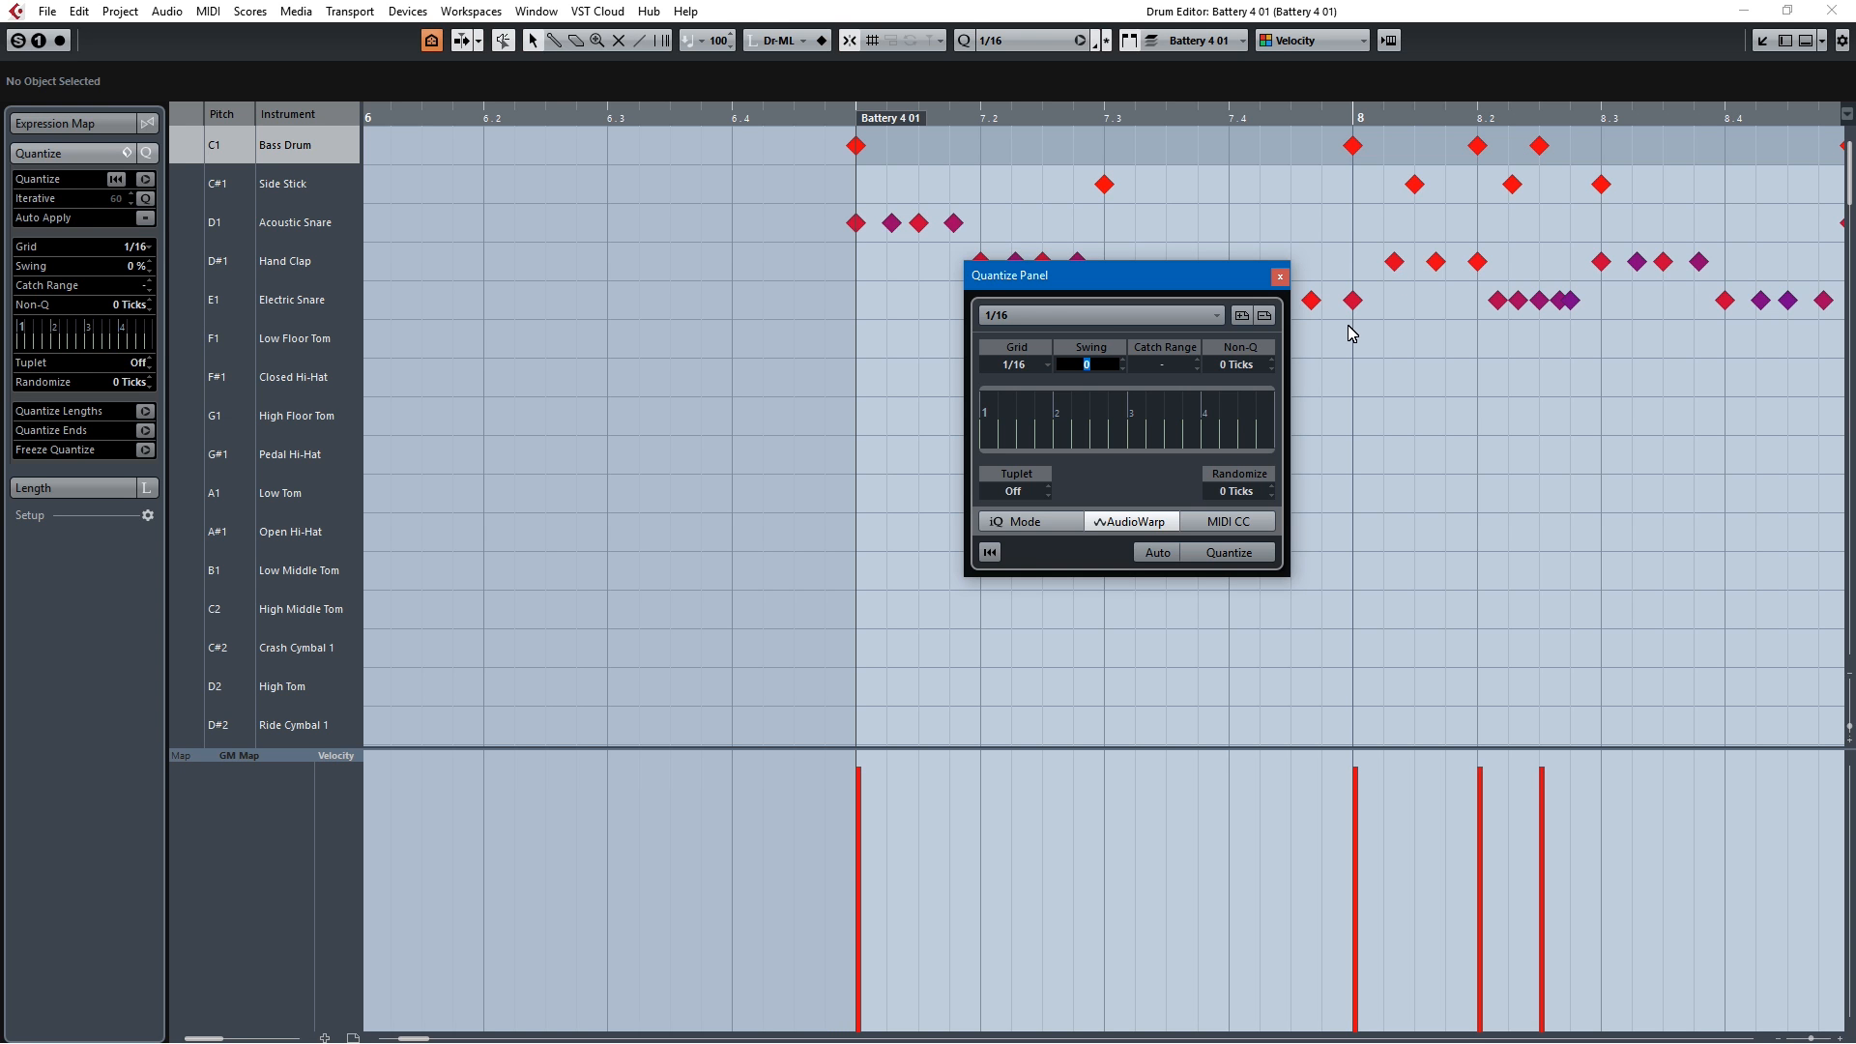
key(Return)
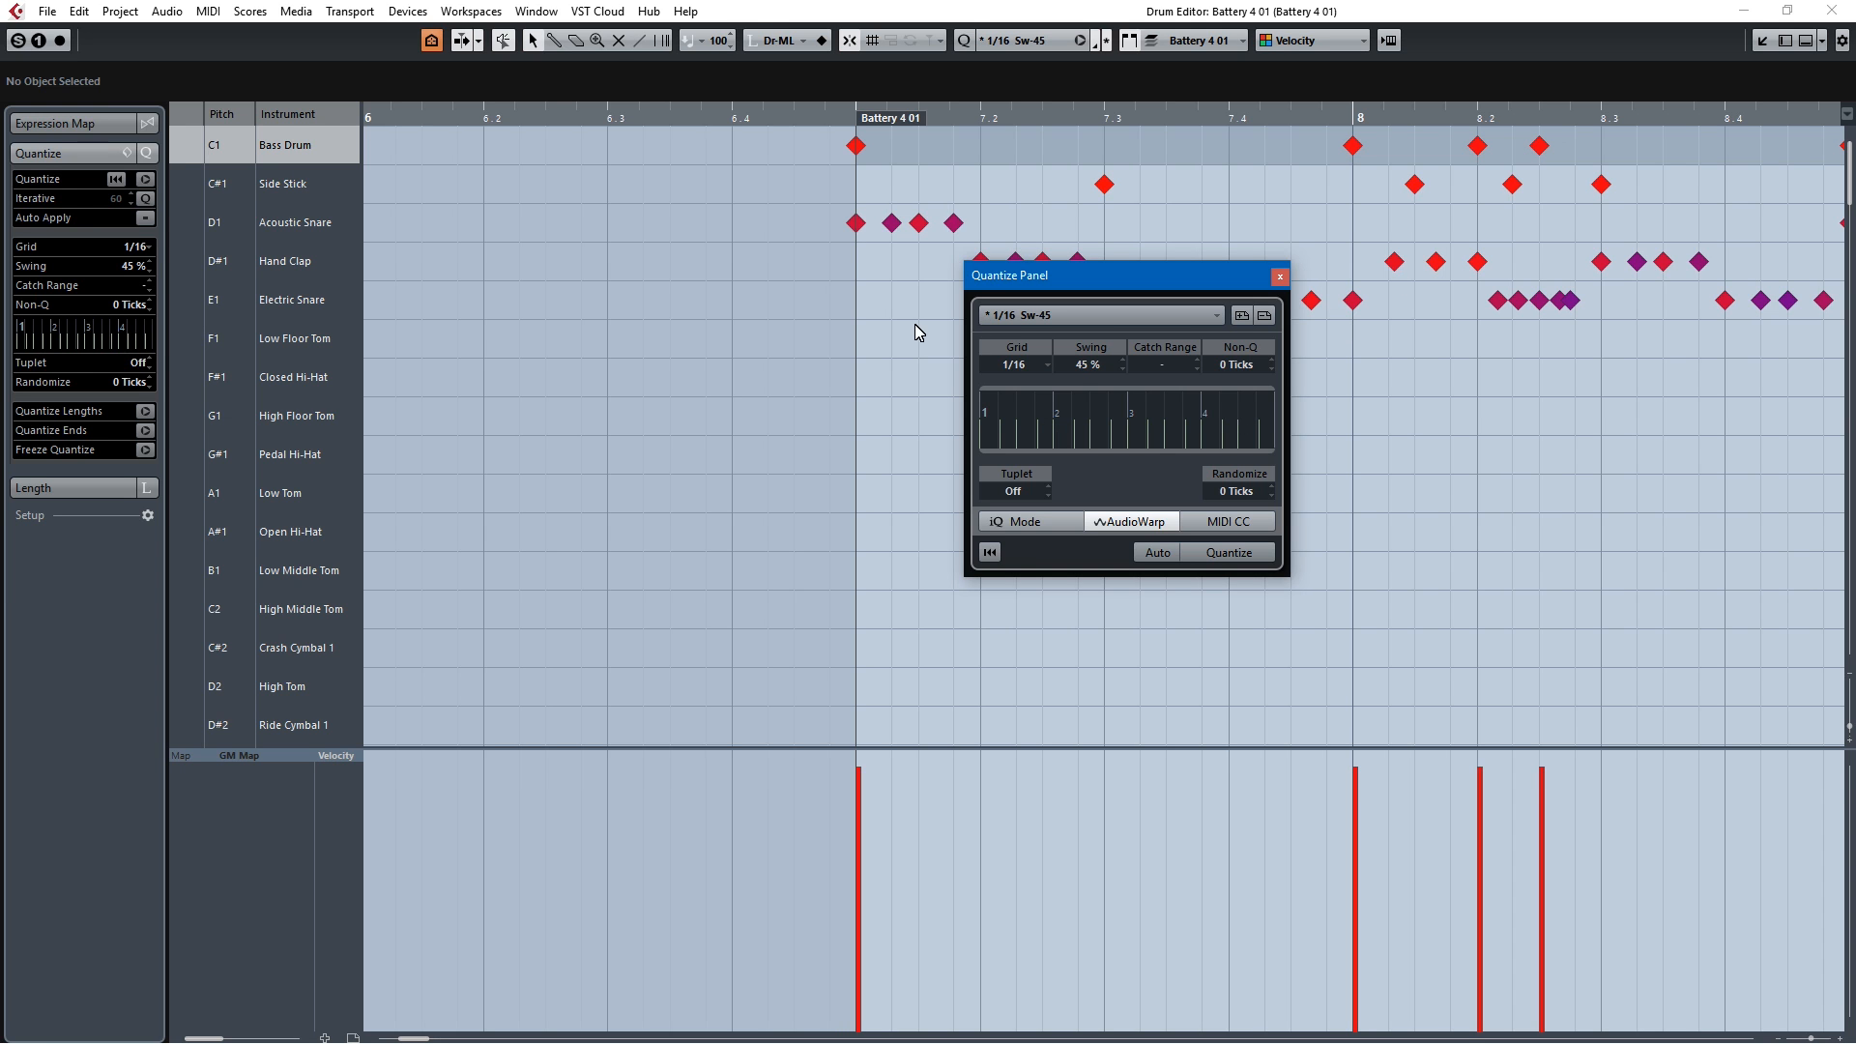
Step: Set the quantize swing to 40% and close the Quantize Panel
scroll(918, 331, up, 3)
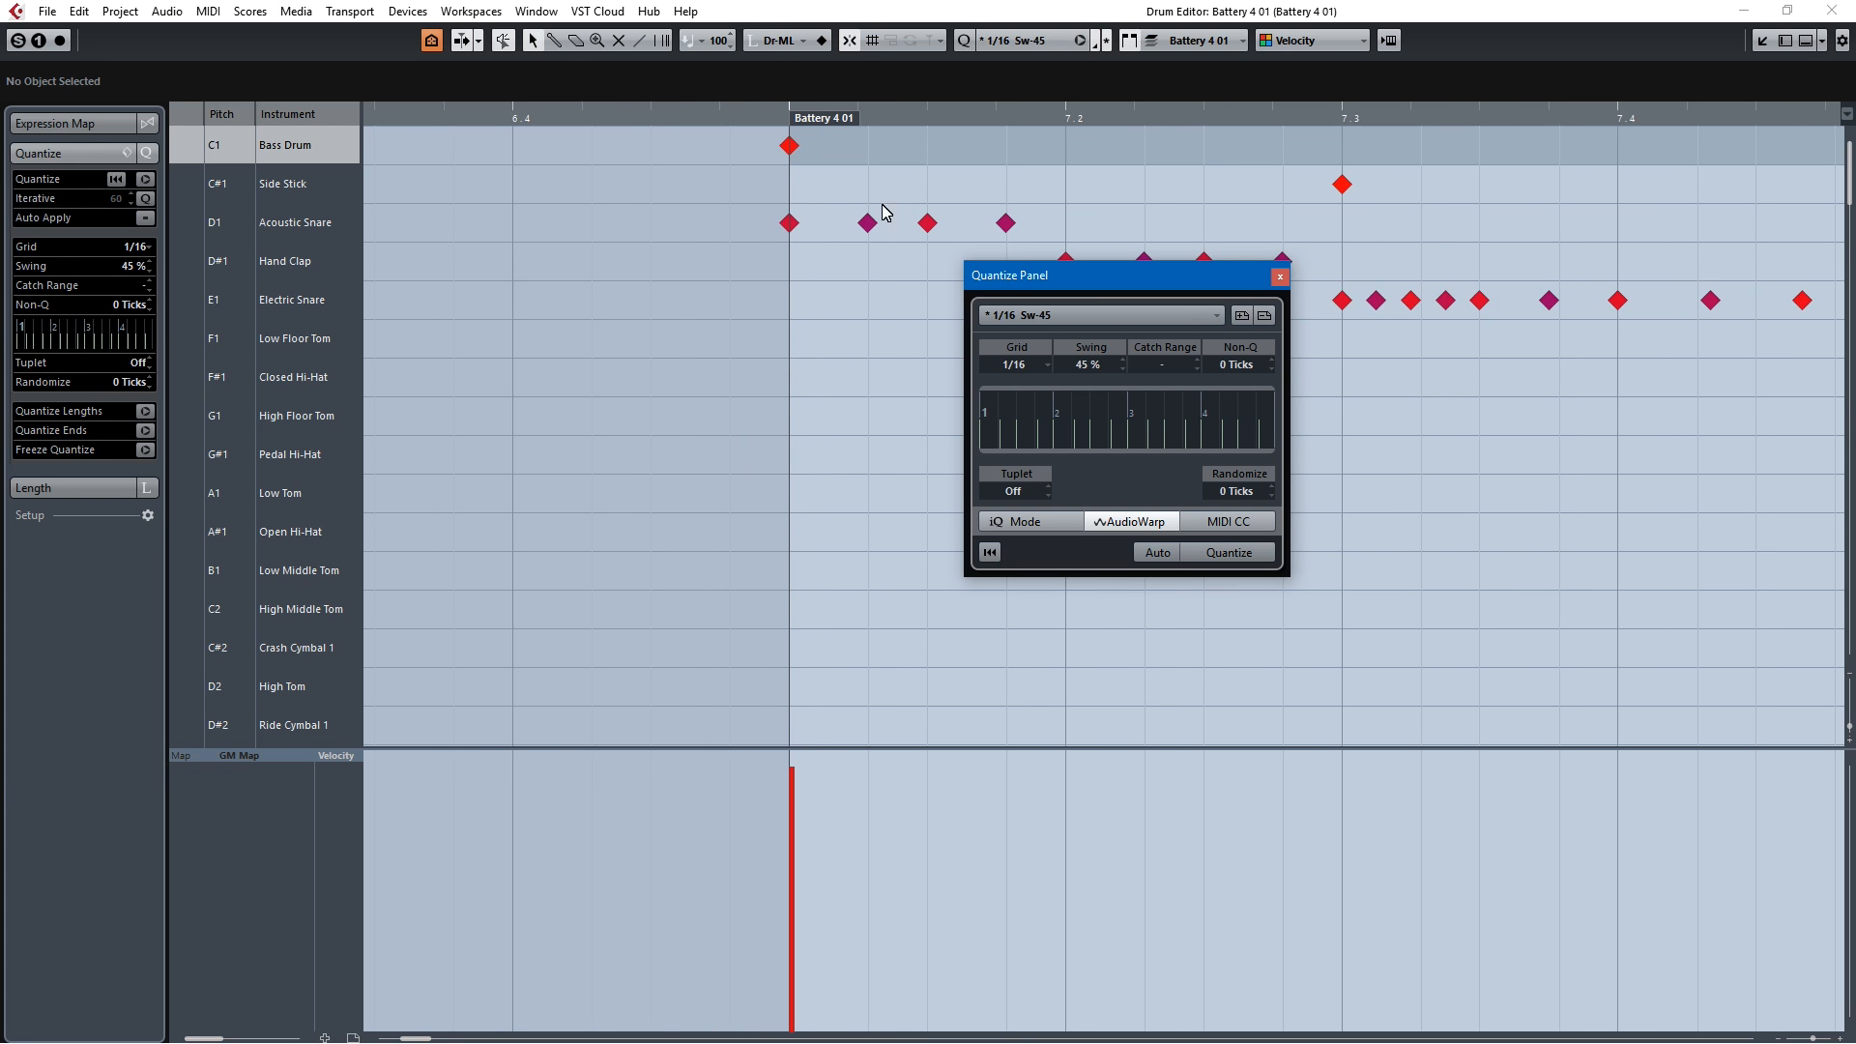
scroll(872, 332, up, 3)
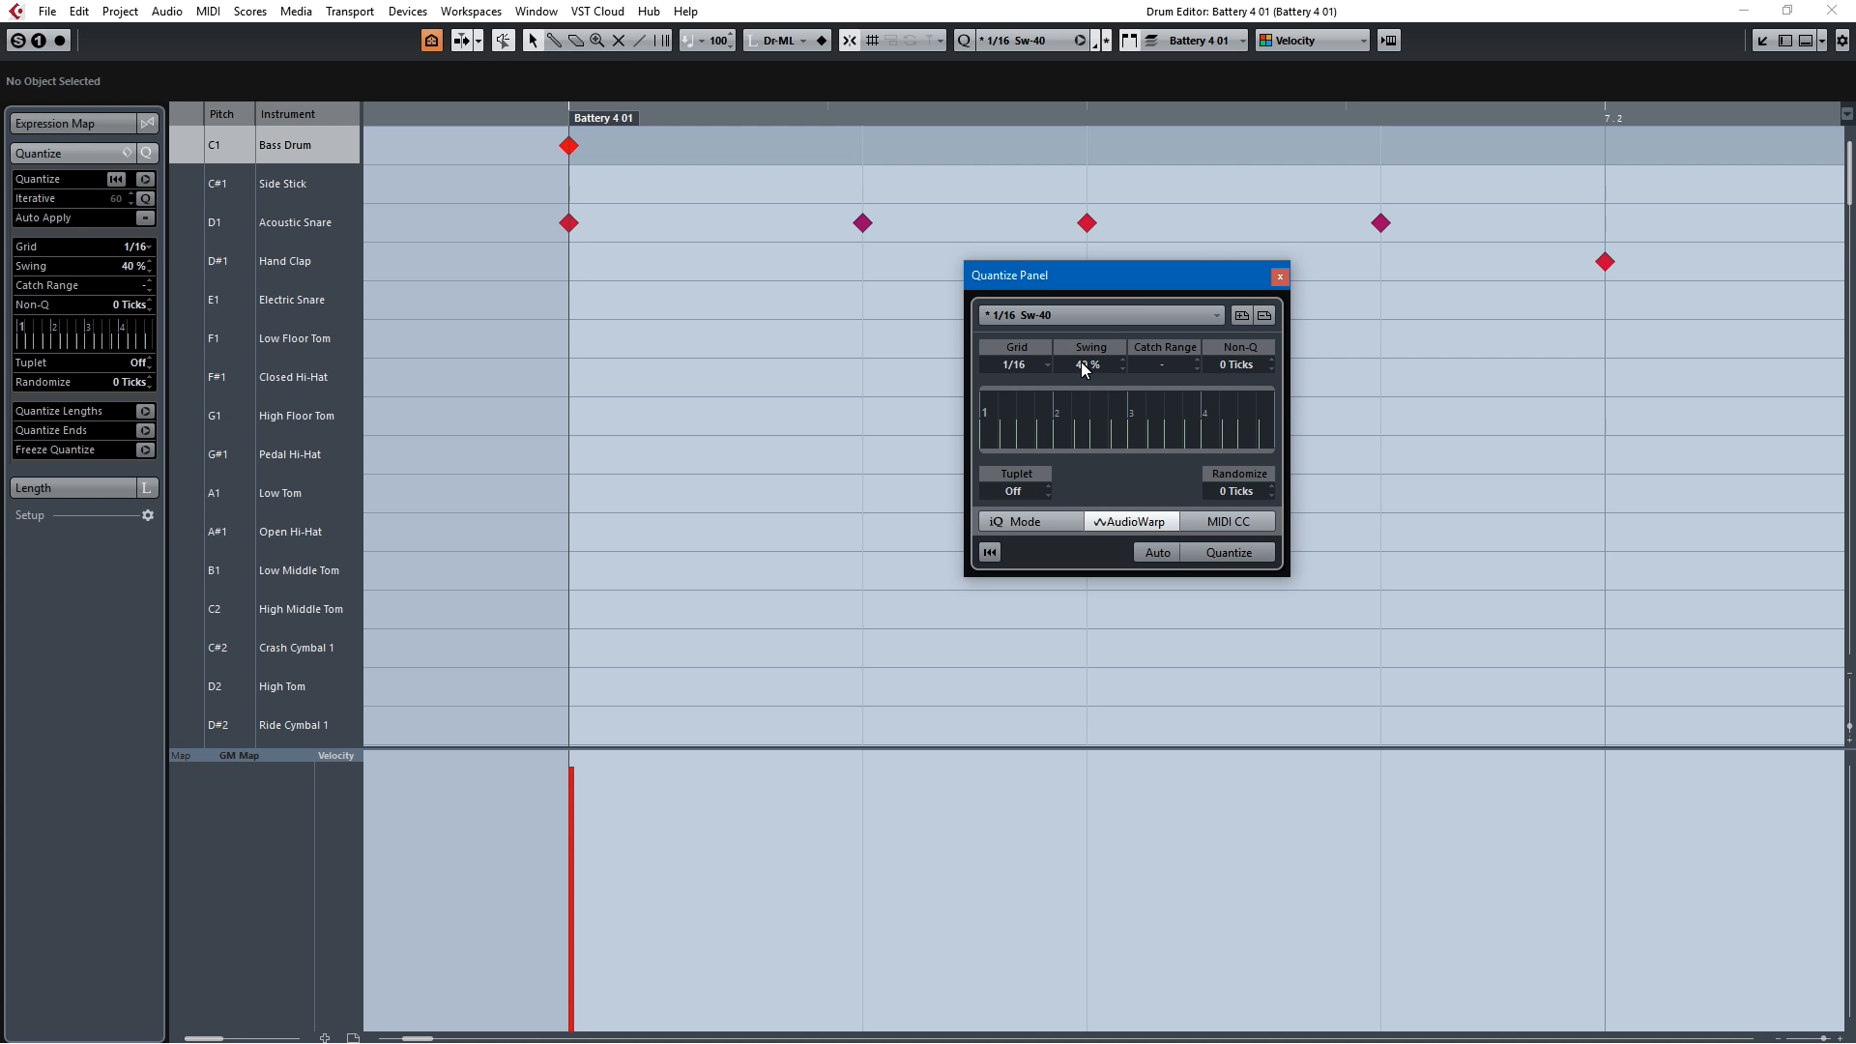
click(1280, 277)
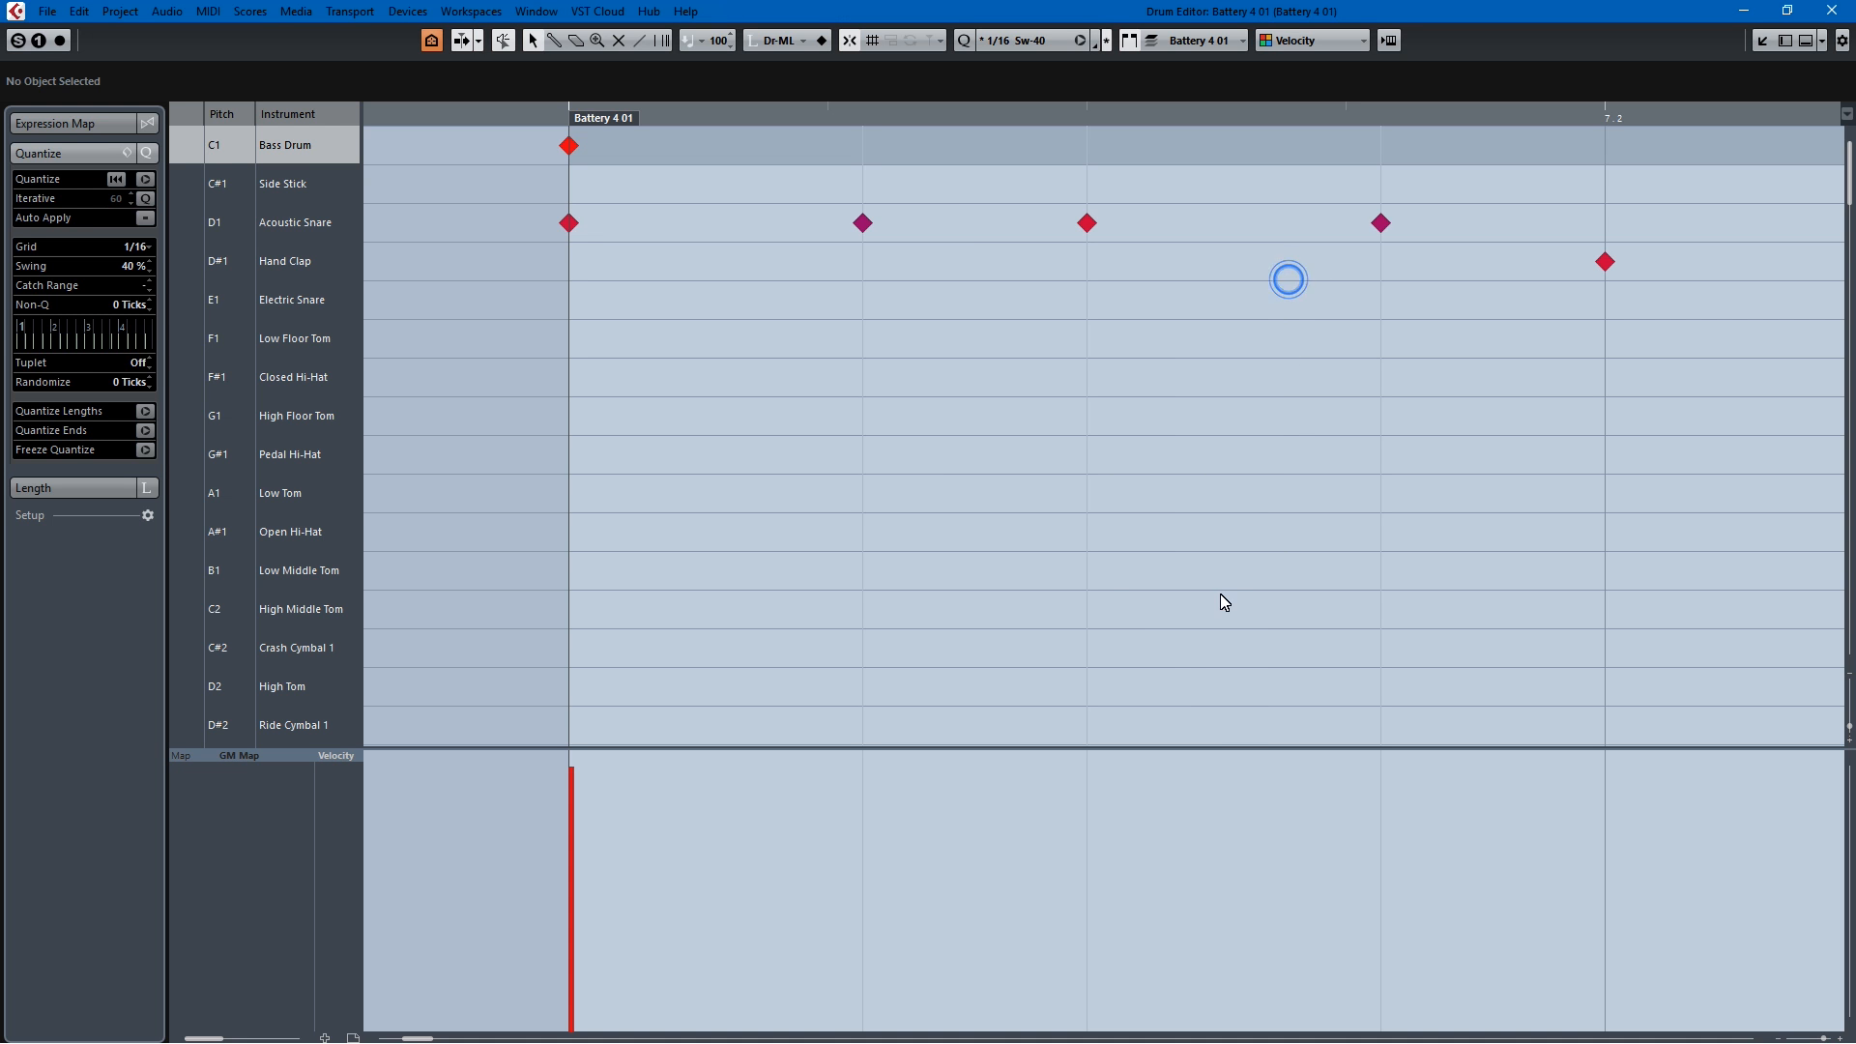
Step: Play back the drum pattern in the Drum Editor, keeping the part from bar 7 in view
scroll(1167, 464, down, 4)
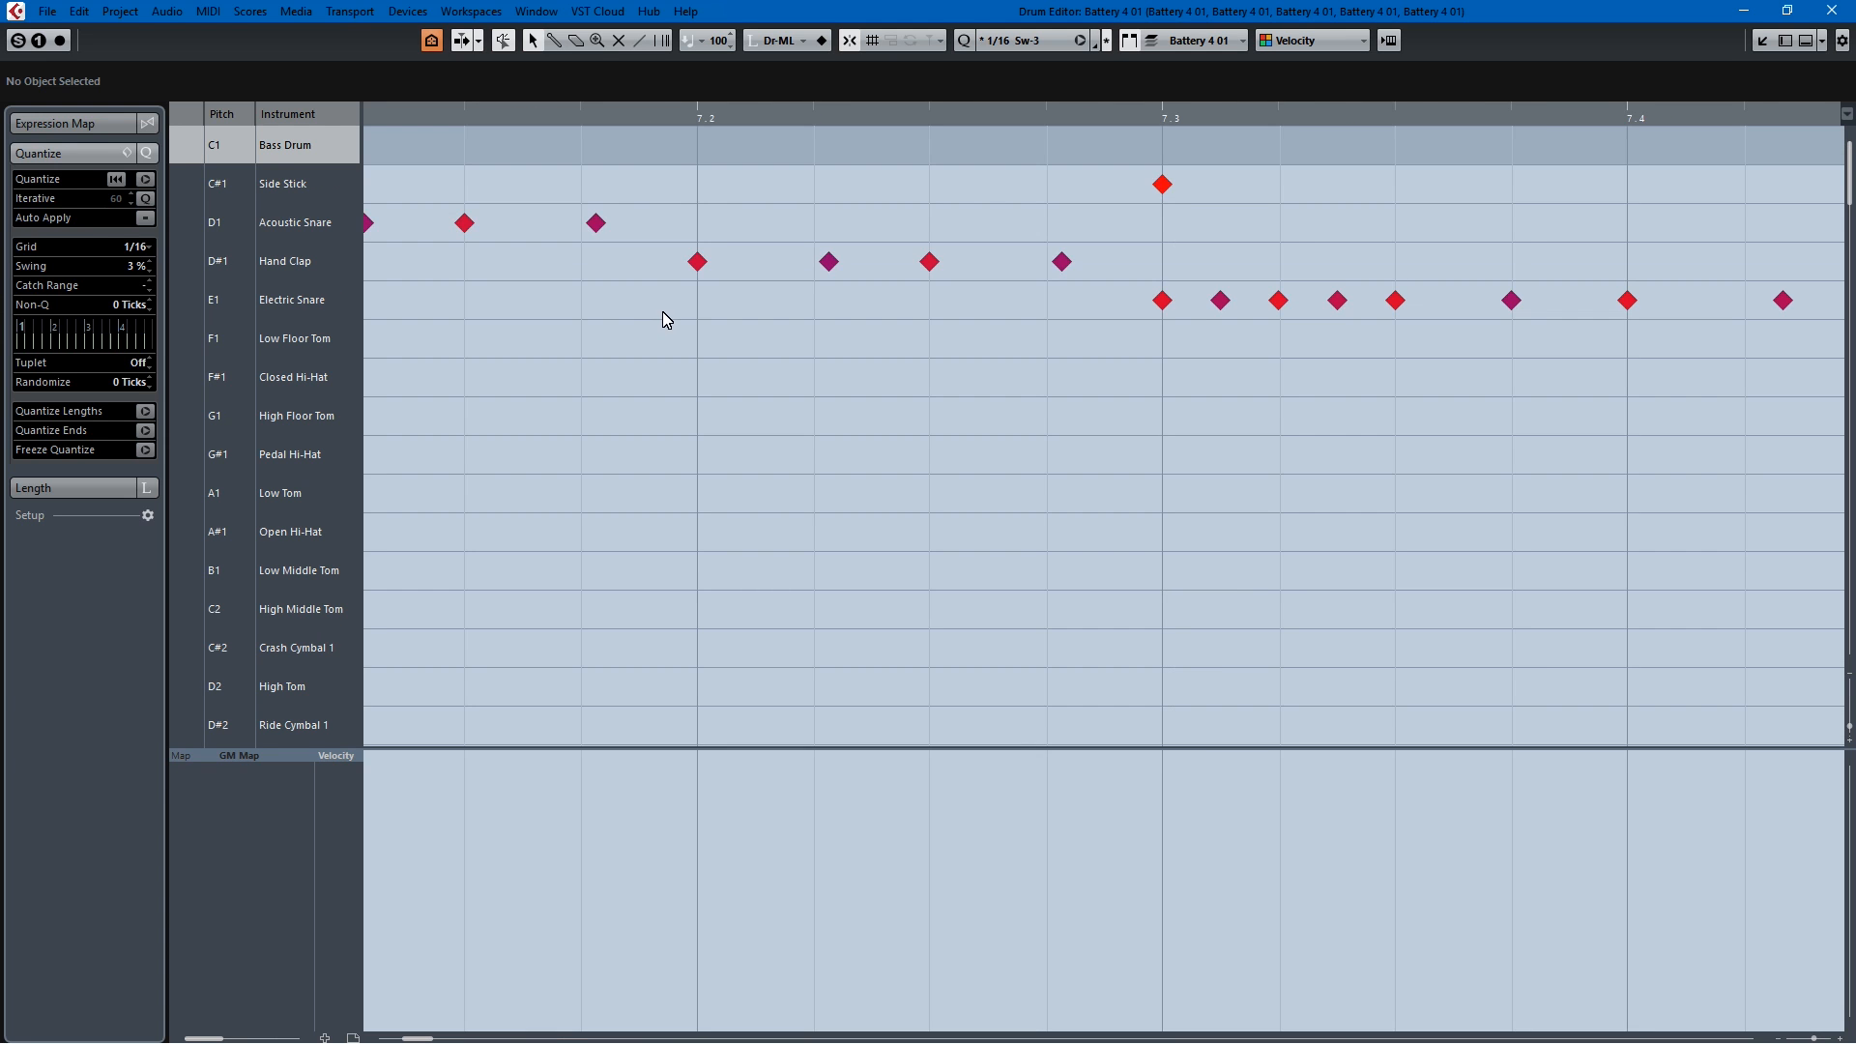
scroll(663, 309, up, 5)
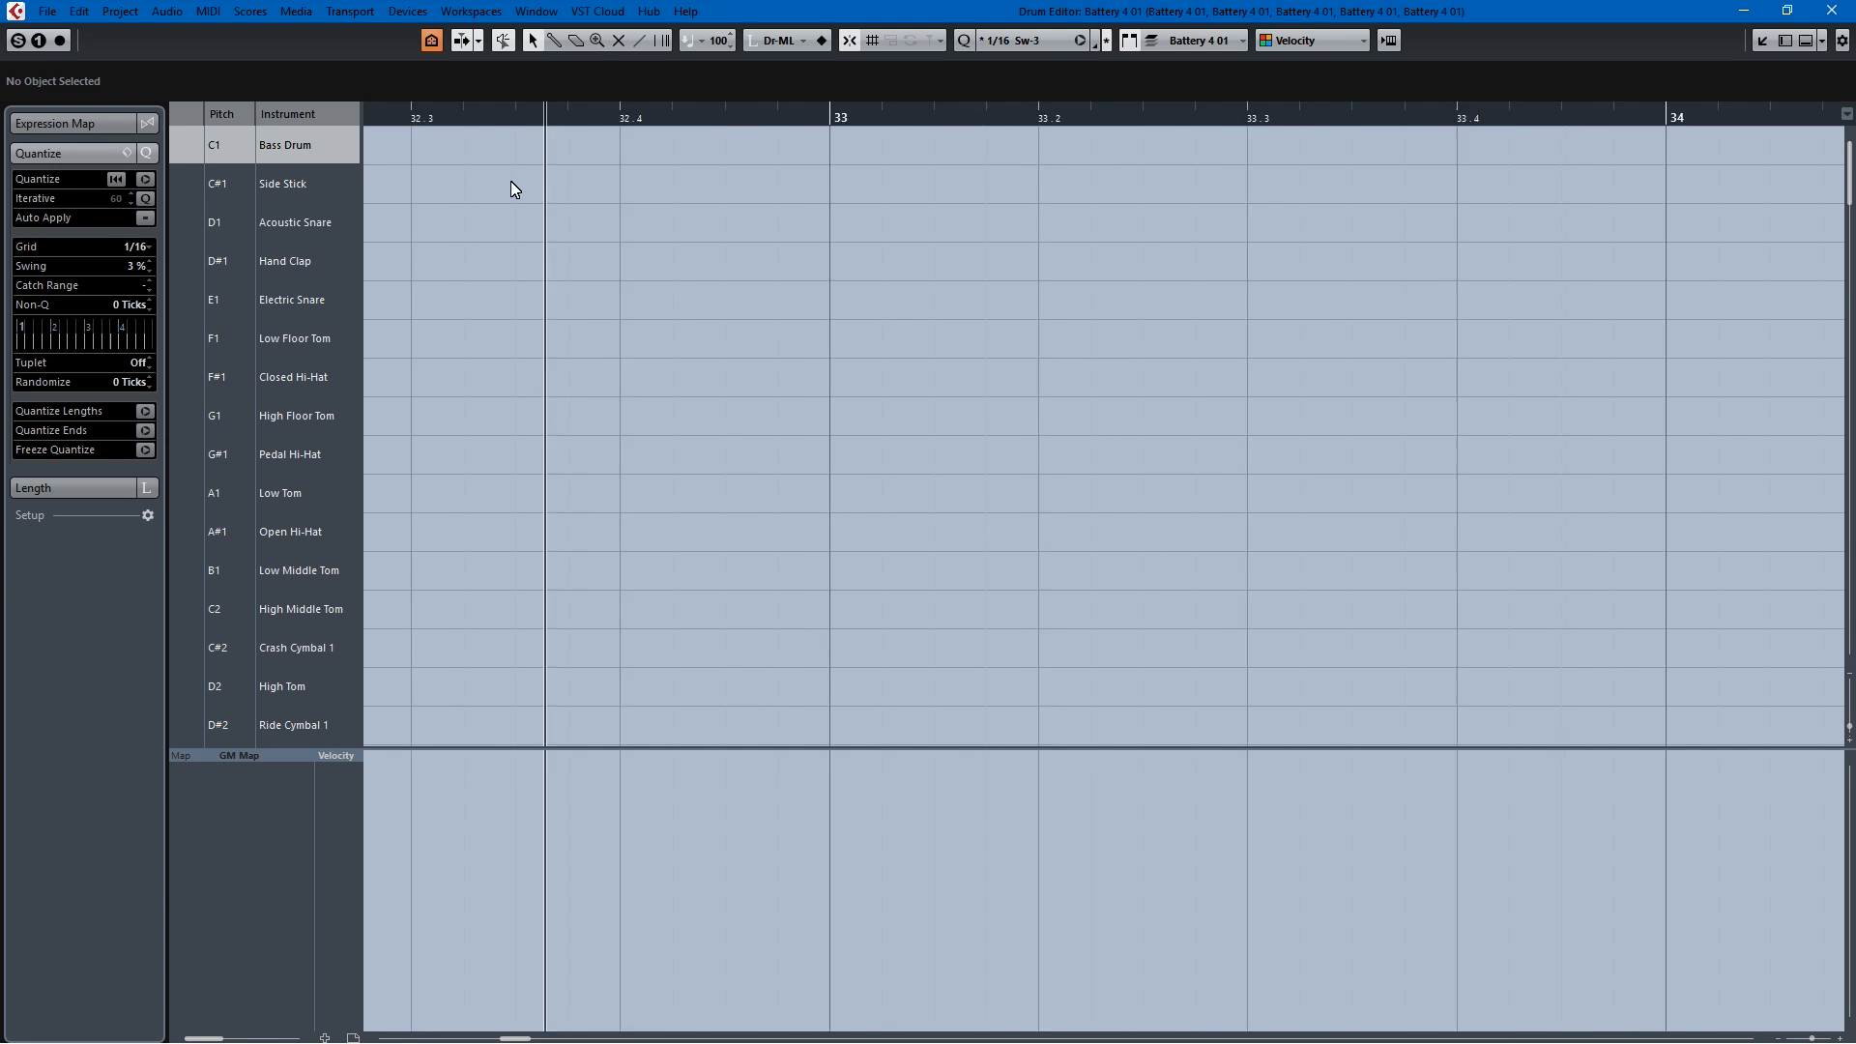
scroll(515, 180, down, 6)
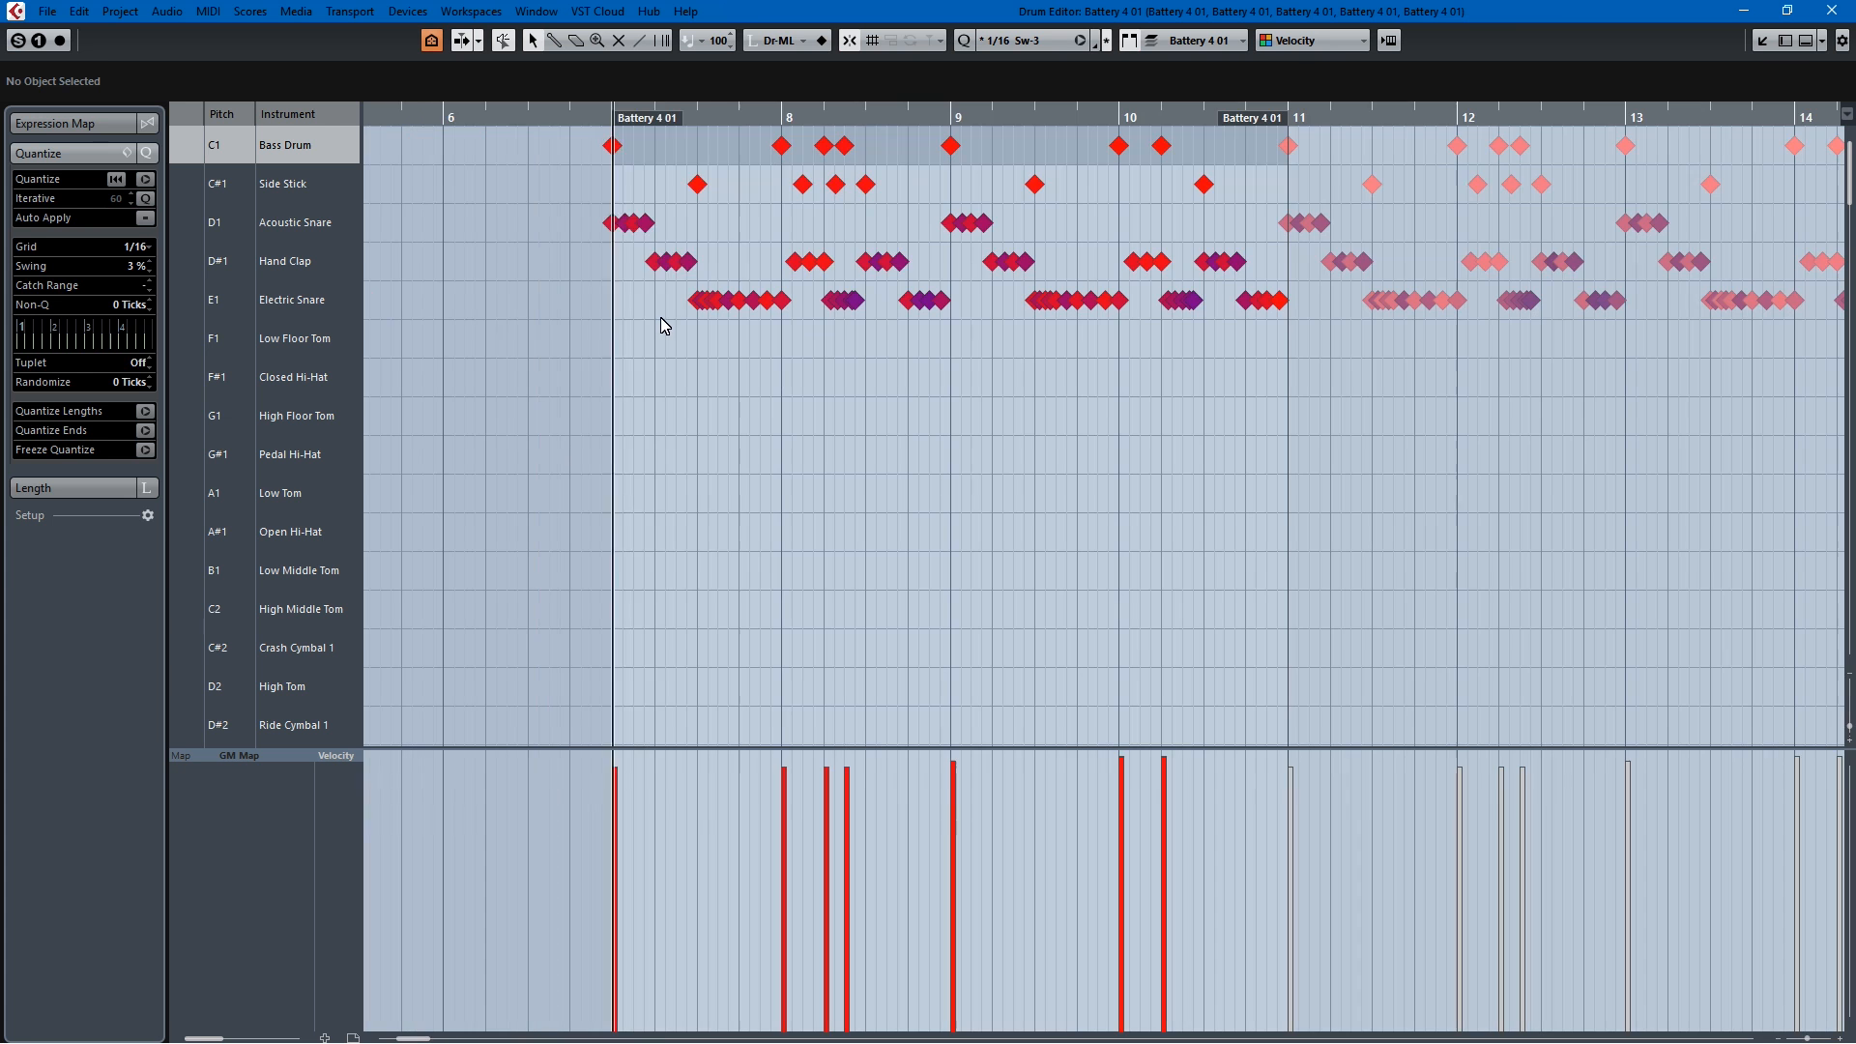
key(space)
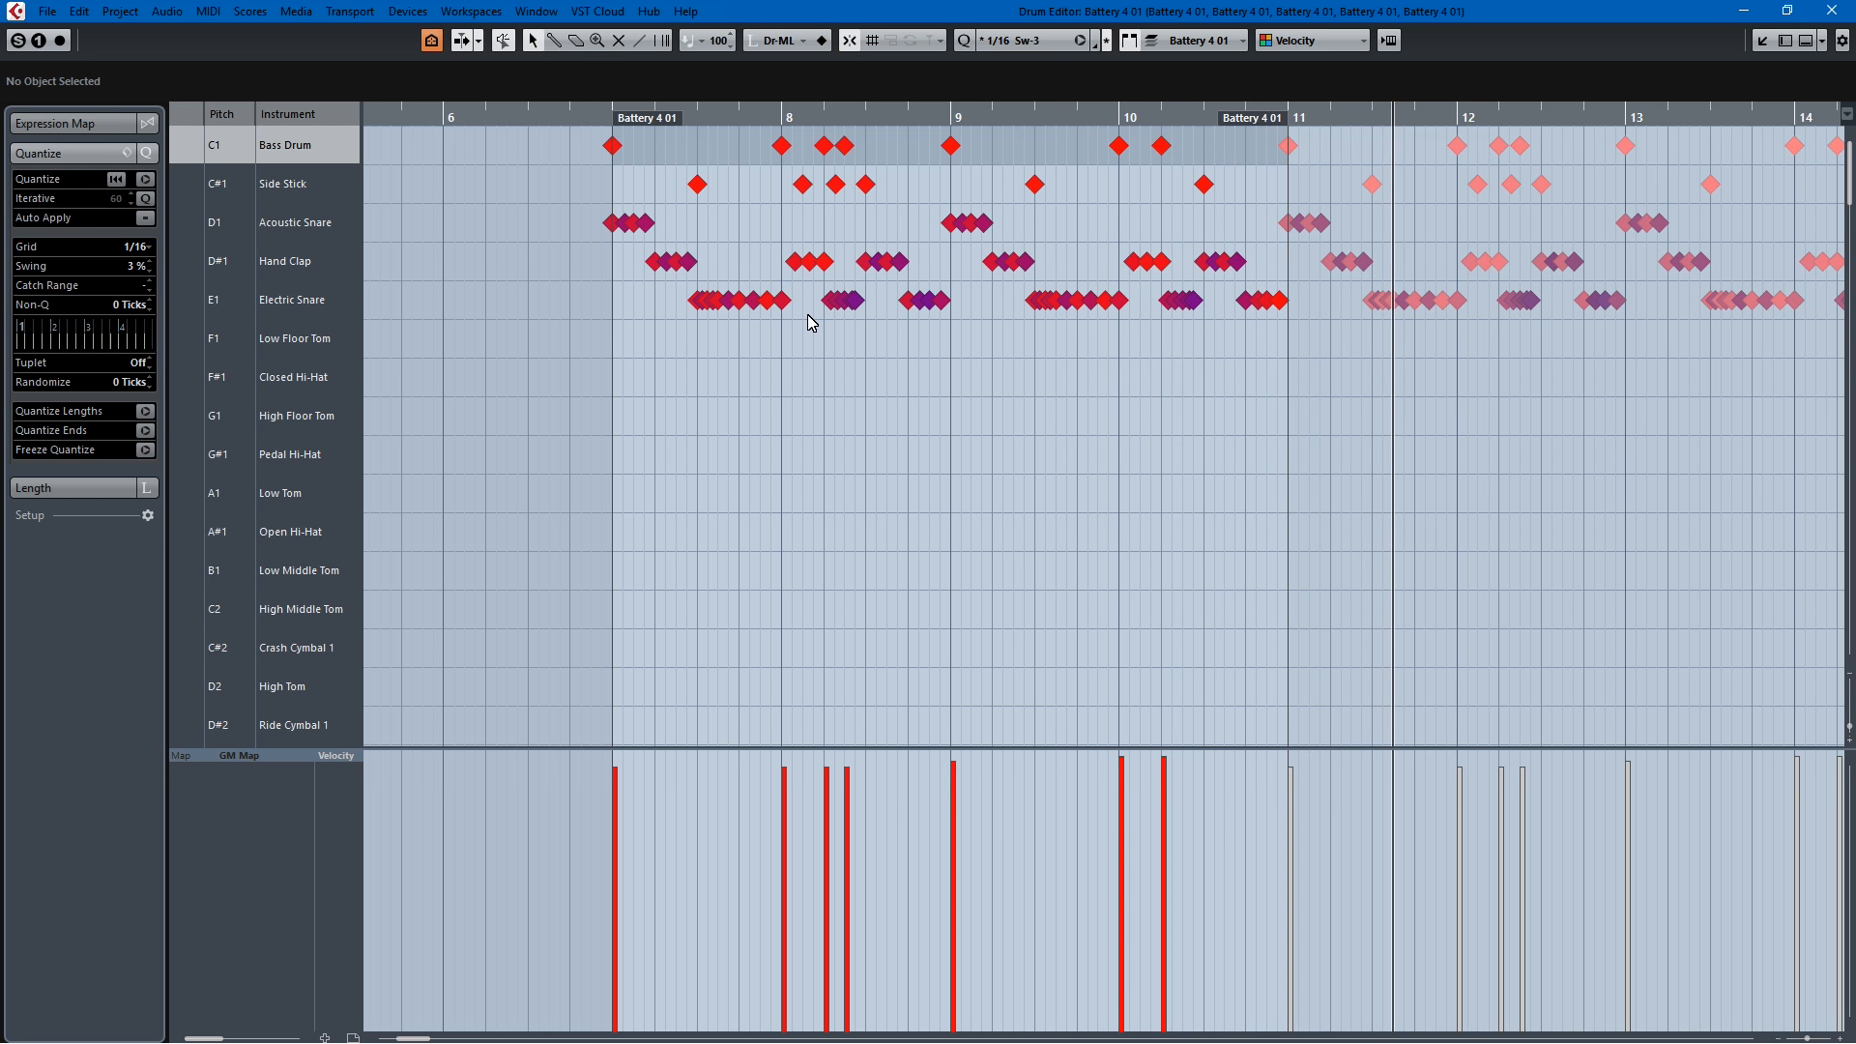
Step: Select the D1, D#1 and E1 notes across bars 7 to 9 and play the pattern from just before bar 7
scroll(713, 426, up, 4)
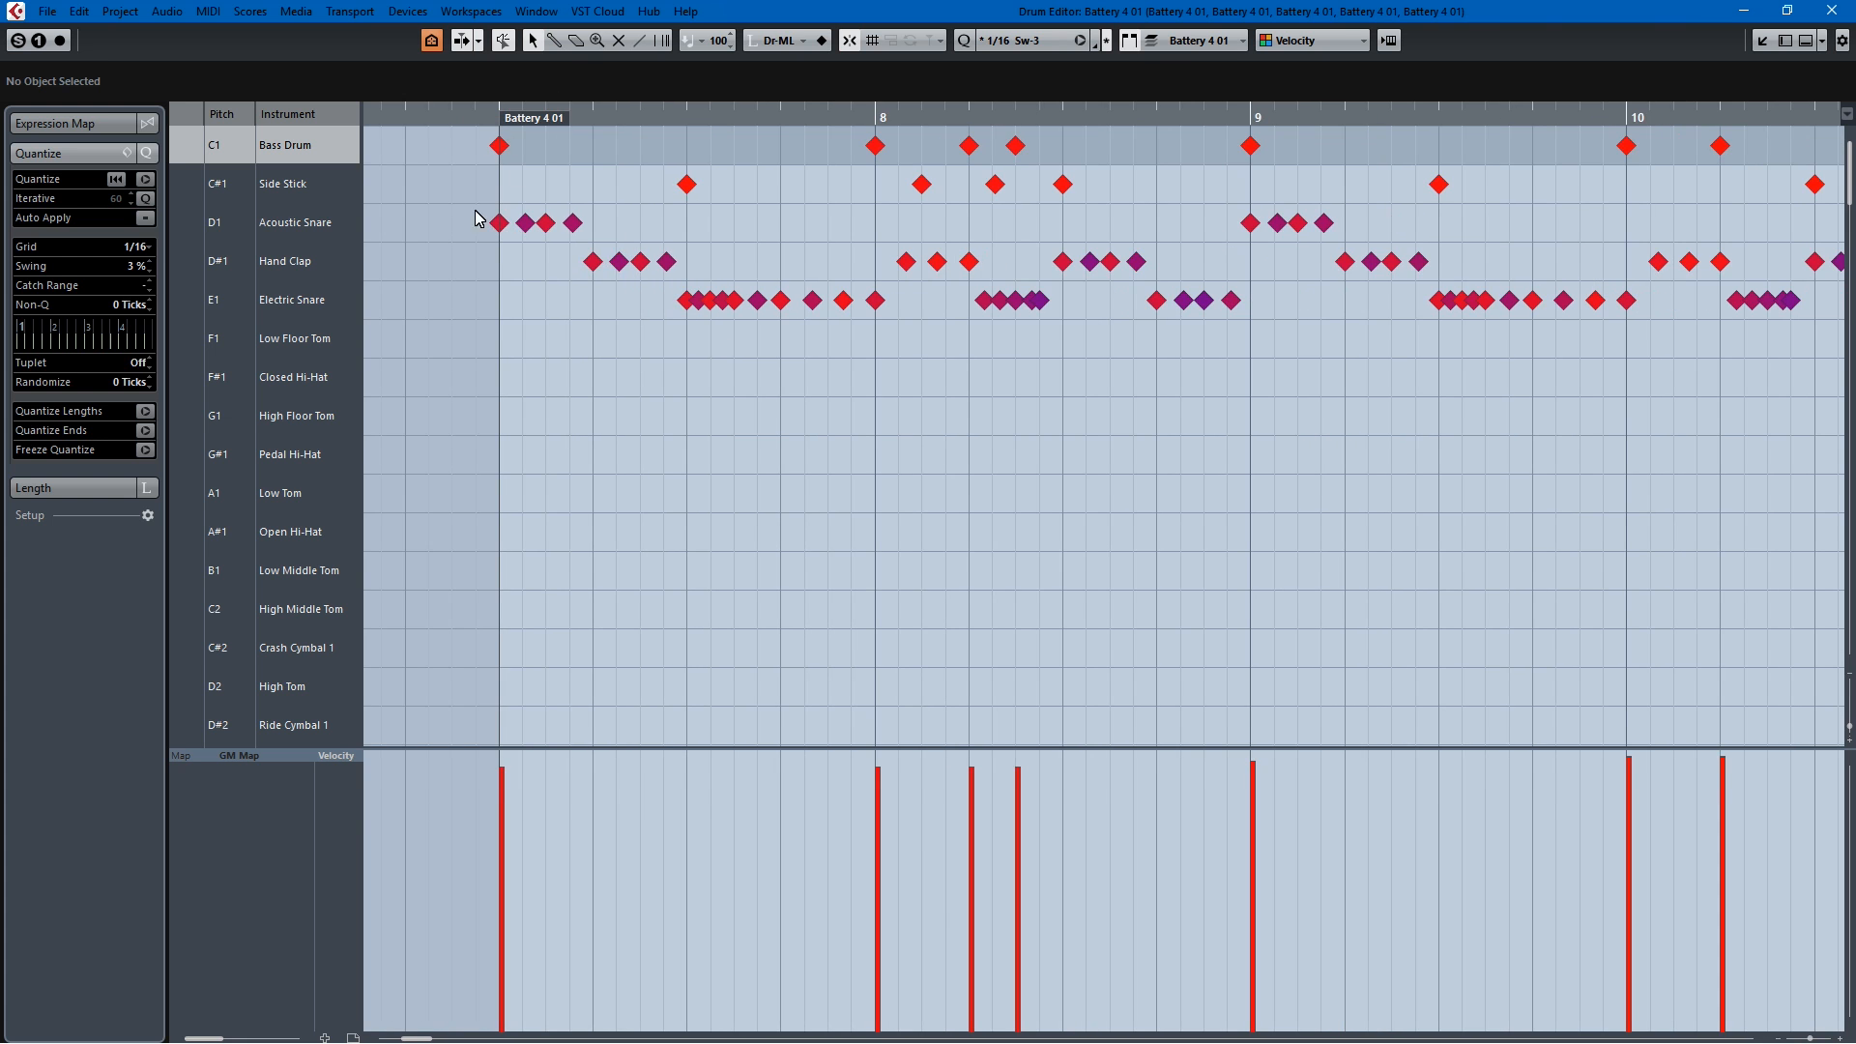
drag(443, 204, 1504, 473)
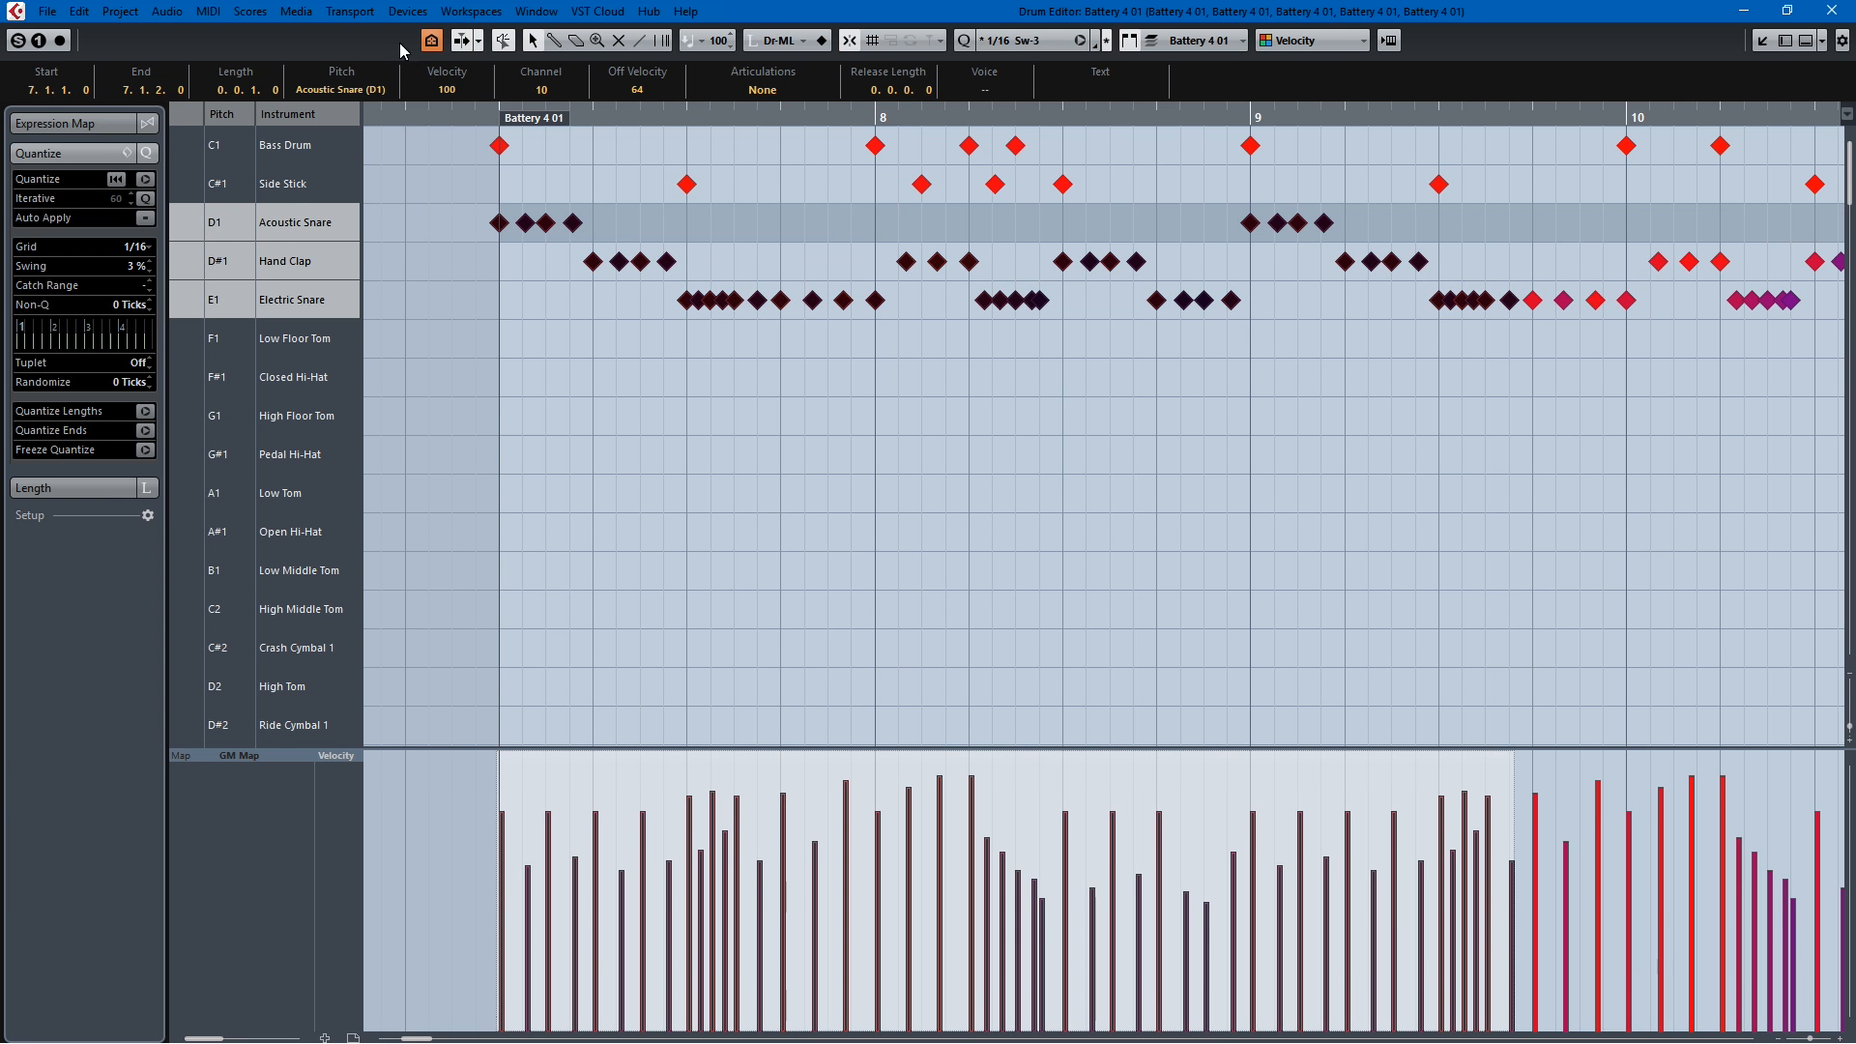
click(415, 120)
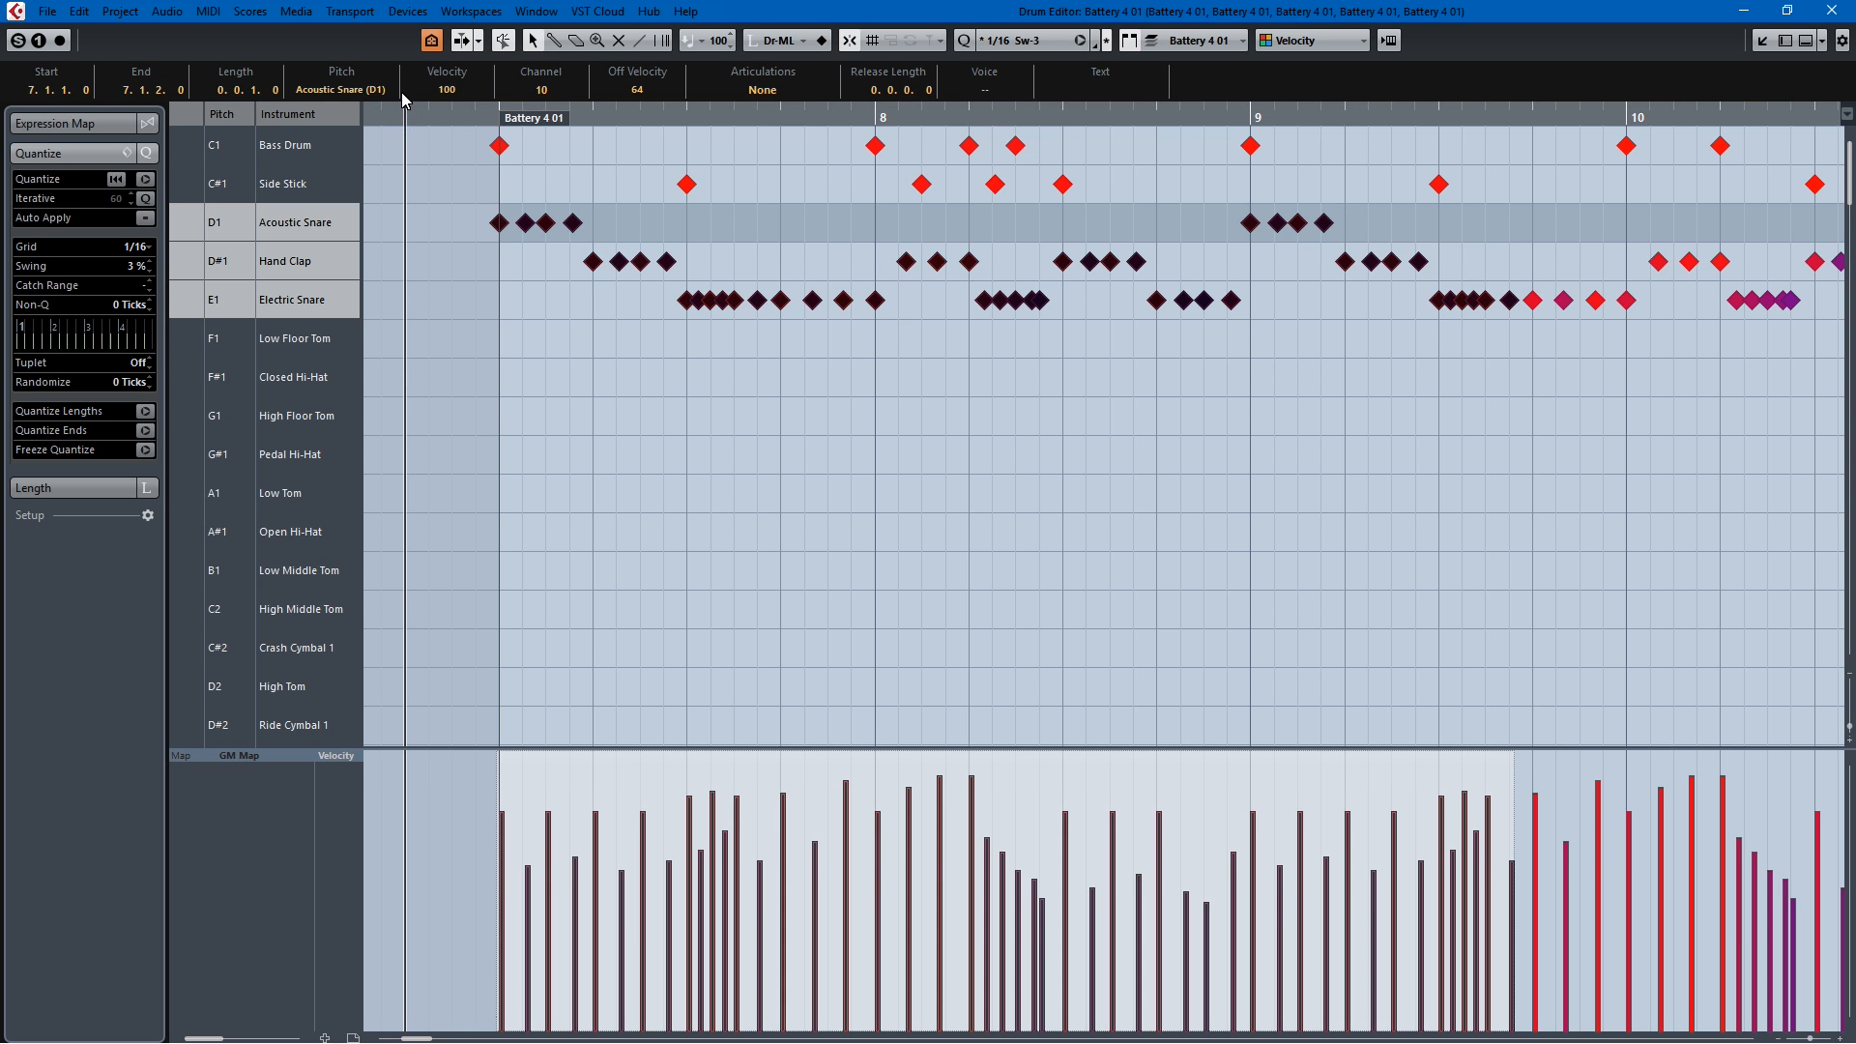
key(space)
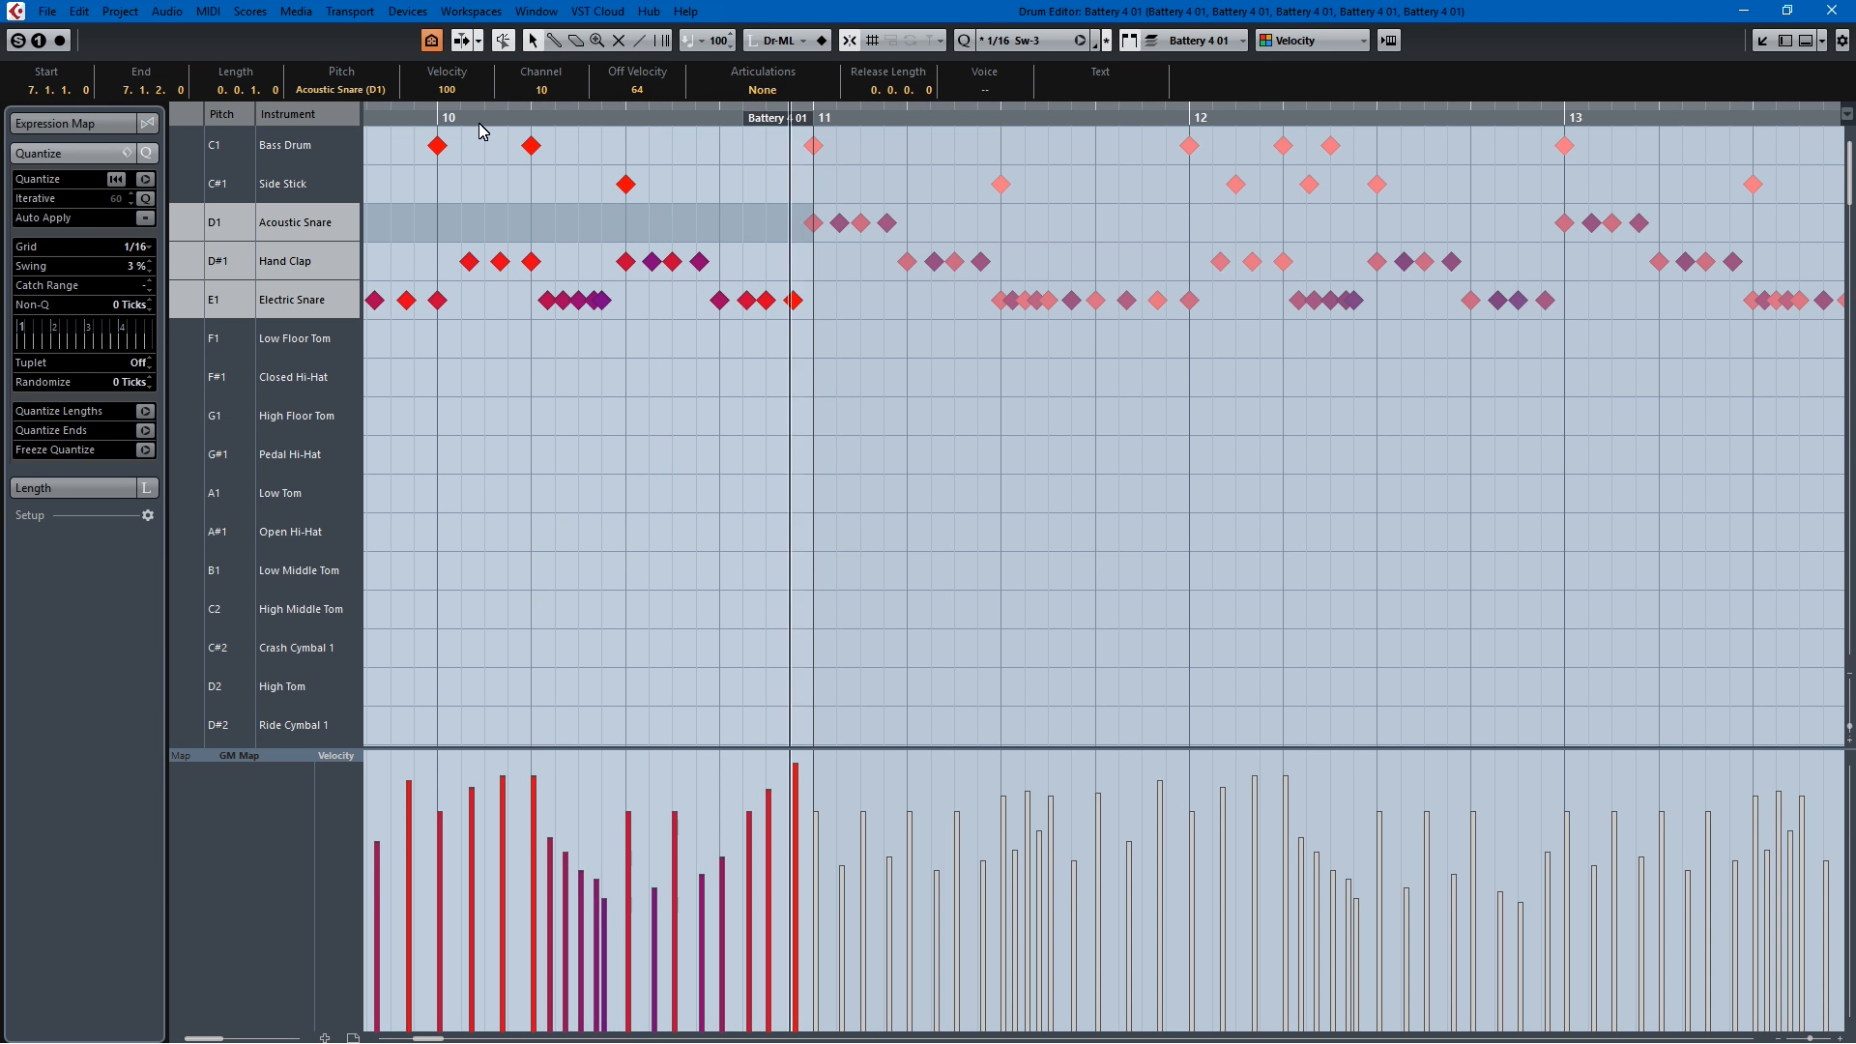
Step: Examine the hi-hat pattern and its velocities from bar 7 onward, and close the Drum Editor
scroll(572, 274, down, 3)
scroll(593, 281, left, 5)
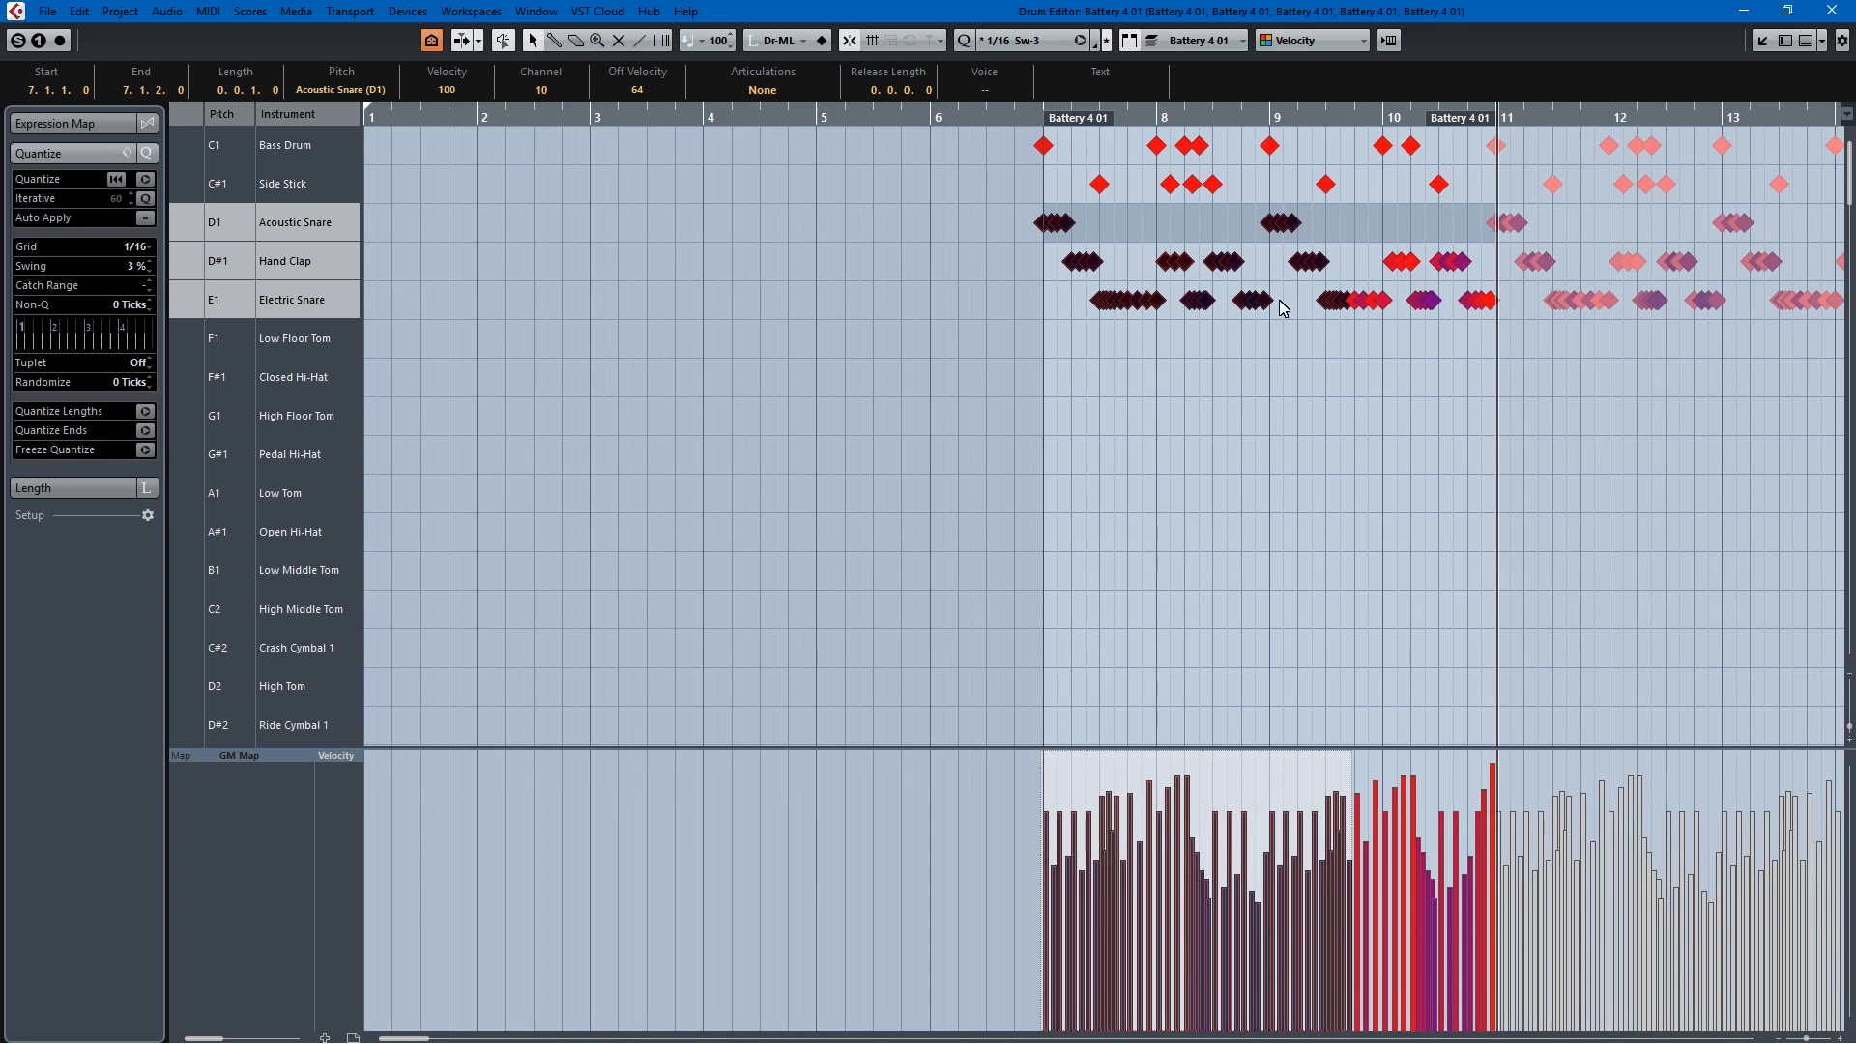
scroll(1198, 280, up, 3)
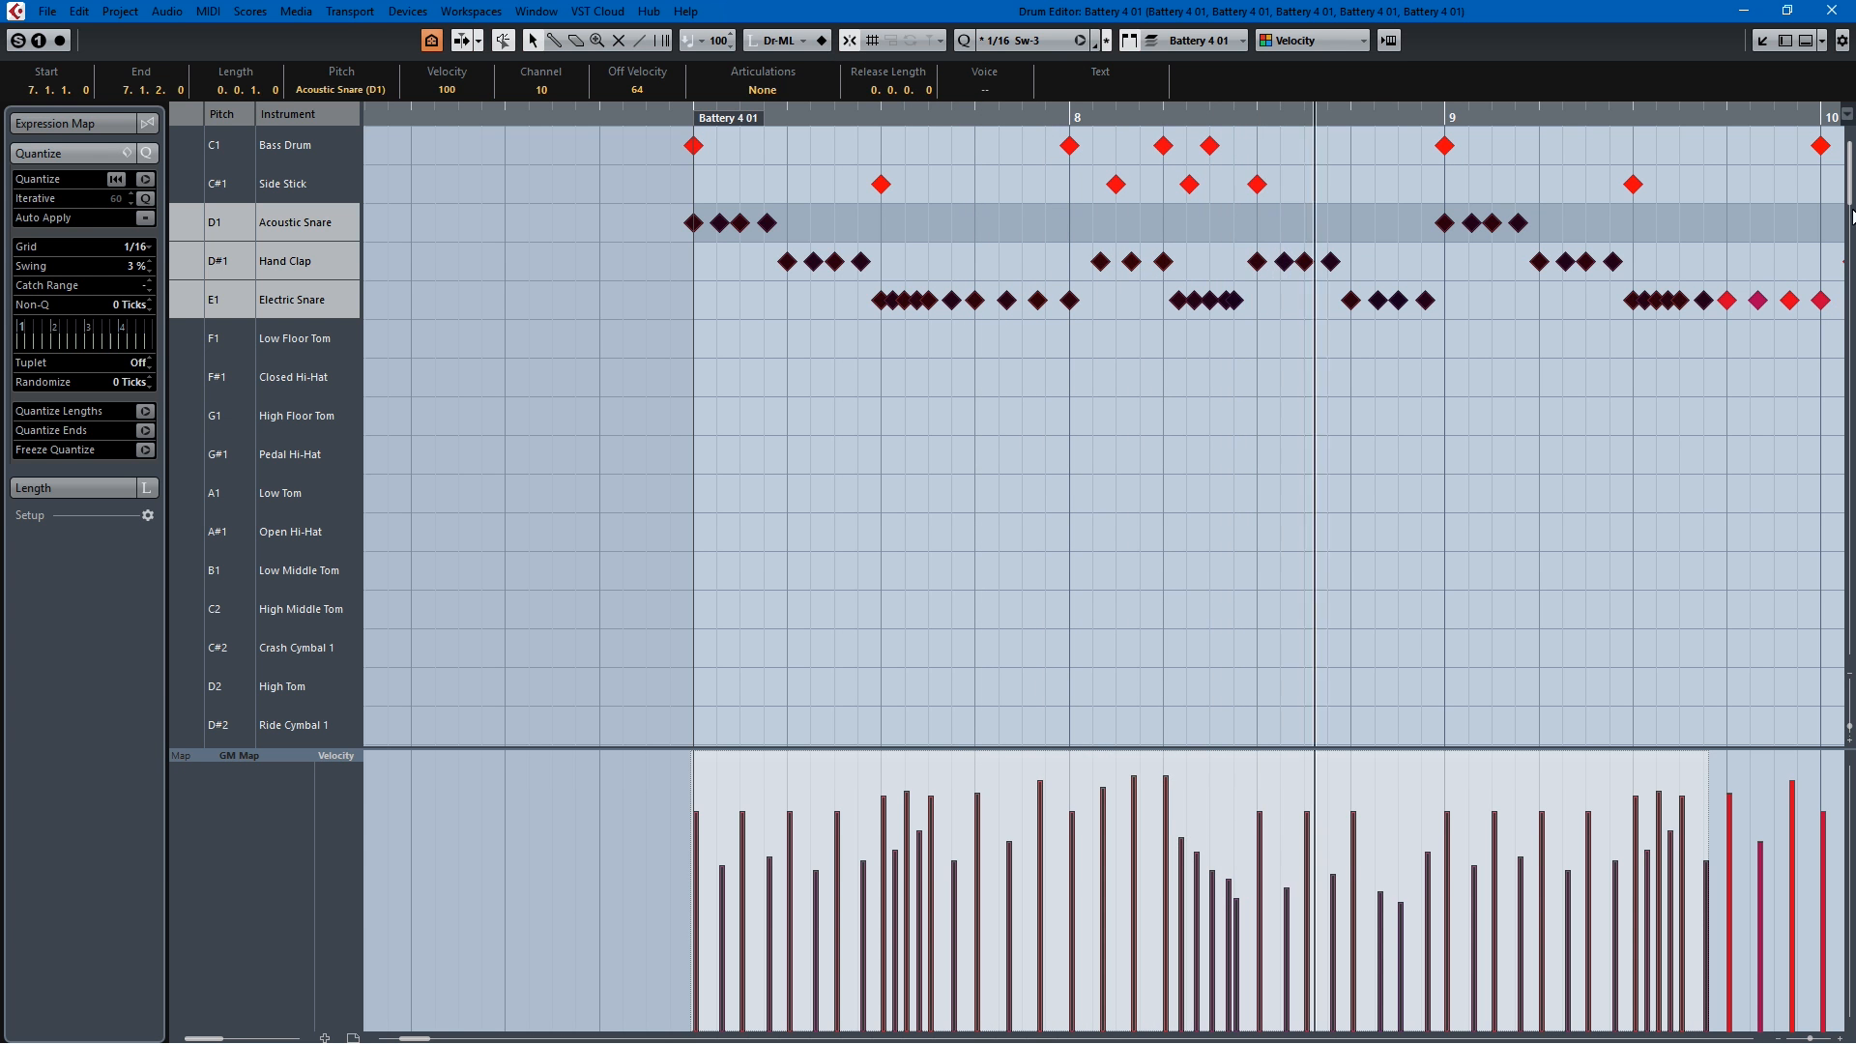
click(1845, 18)
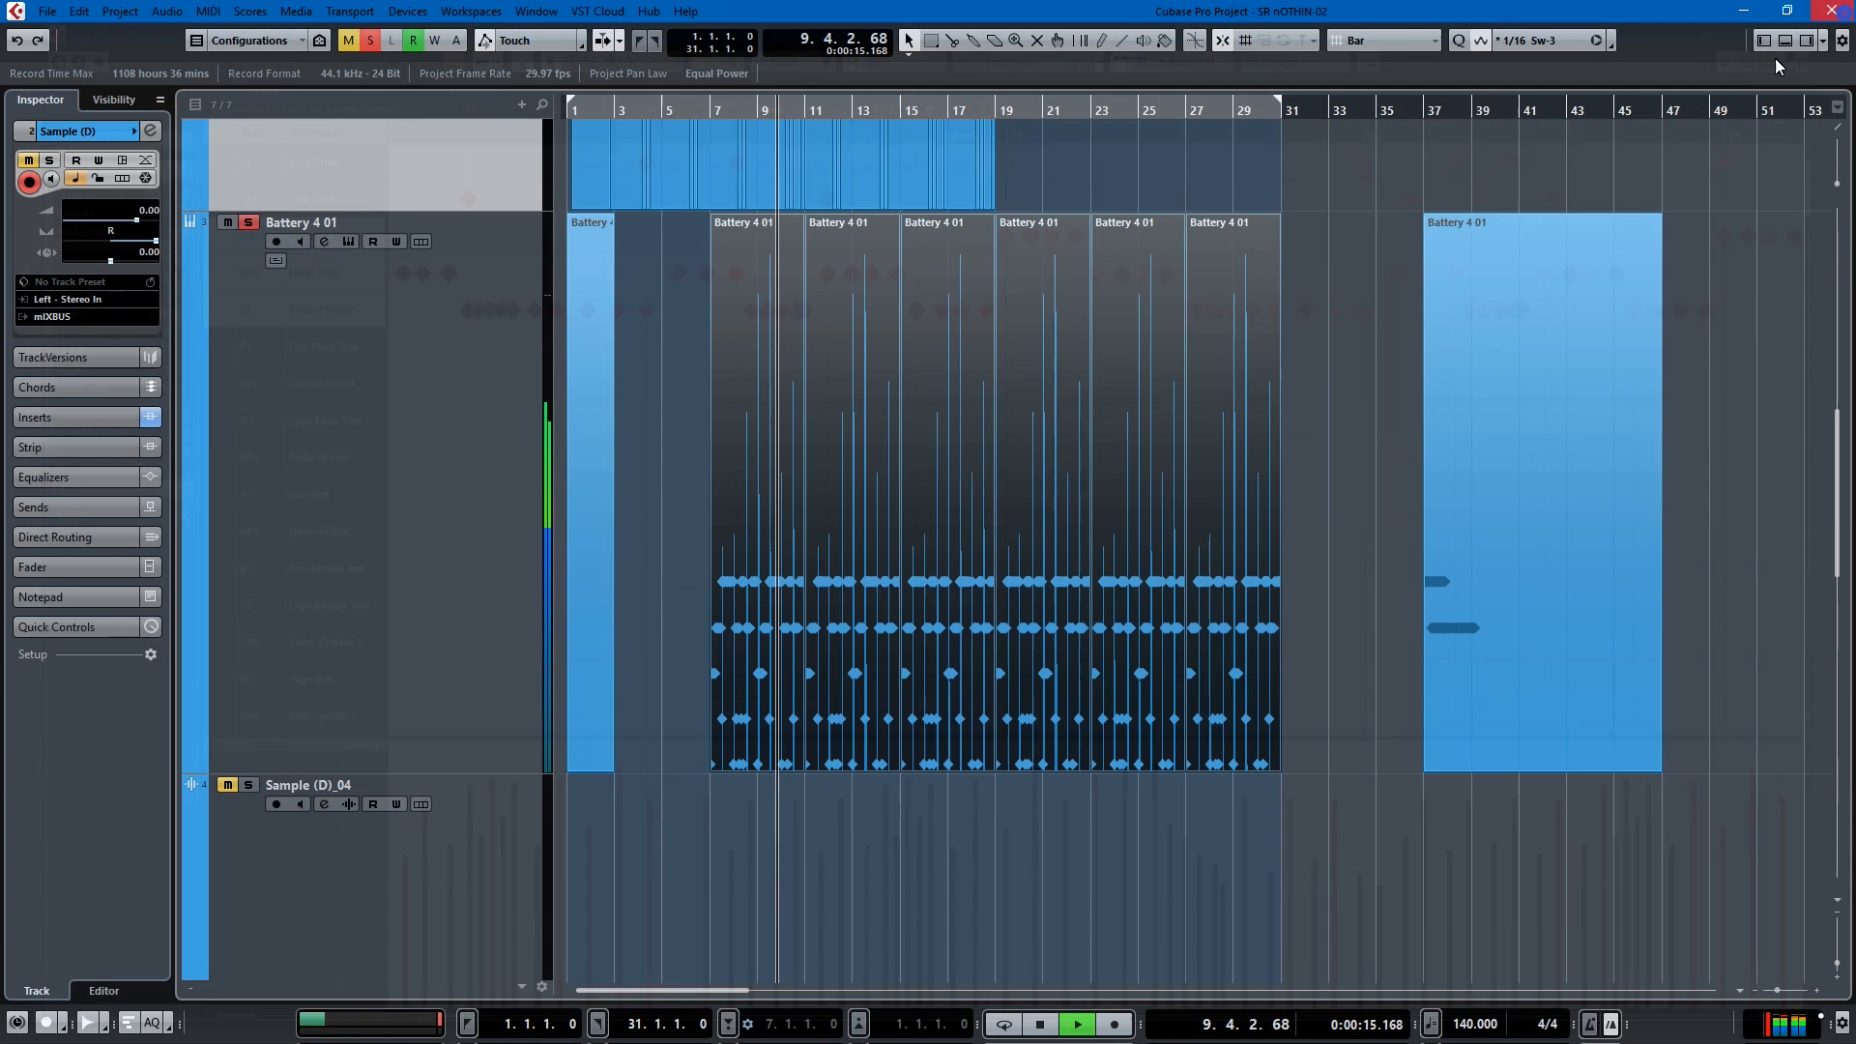